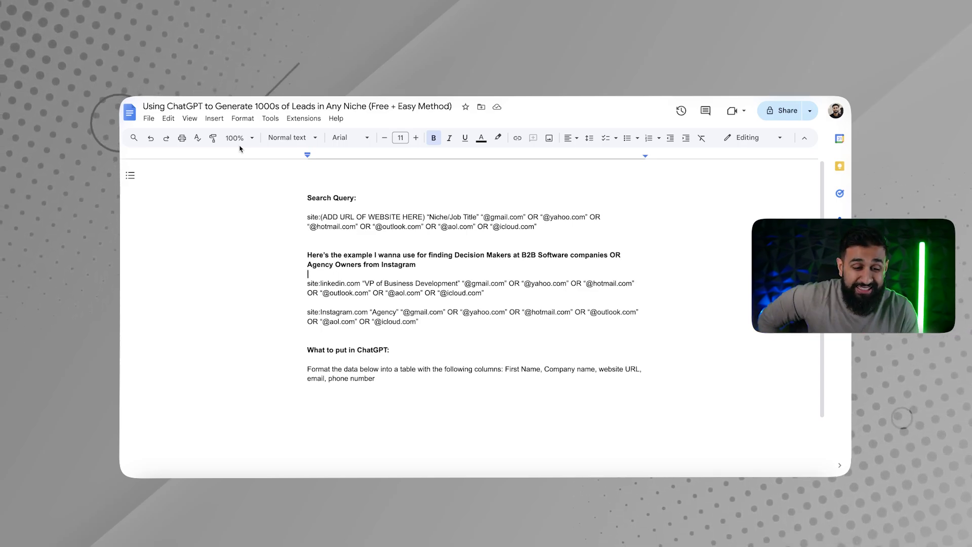
Step: Highlight the site: operator and the Niche/Job Title placeholder in the query template
{"action": "double_click", "coordinate": [313, 217]}
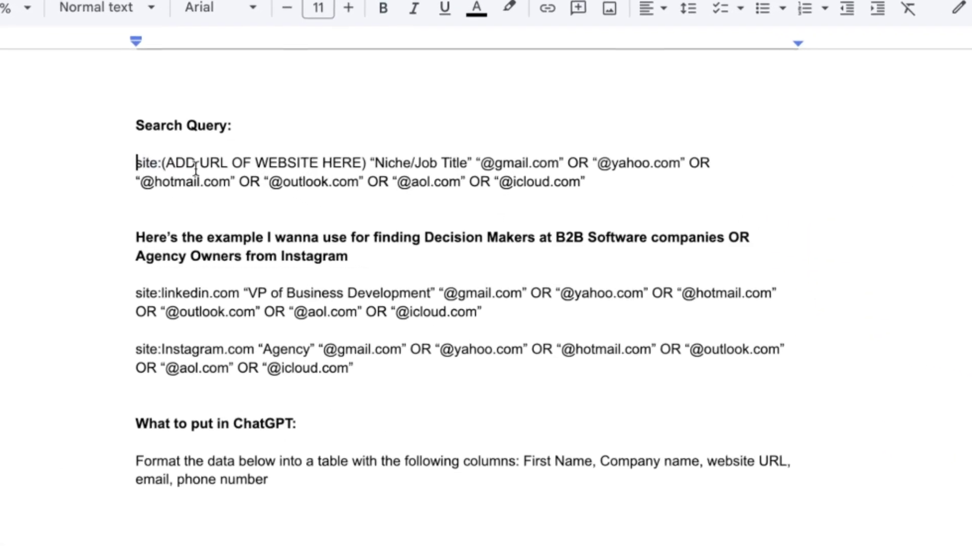
{"action": "left_click", "coordinate": [320, 214]}
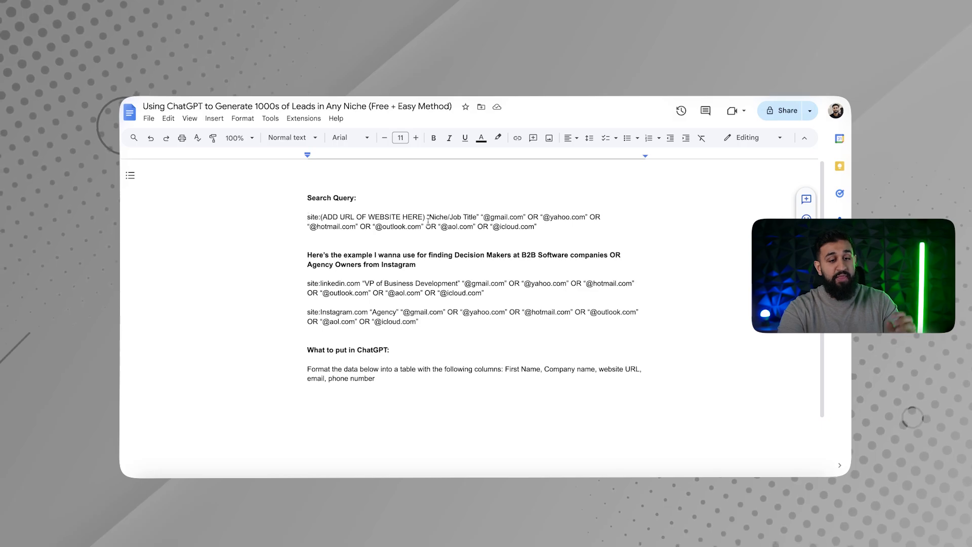
{"action": "left_click_drag", "start_coordinate": [427, 217], "coordinate": [479, 221]}
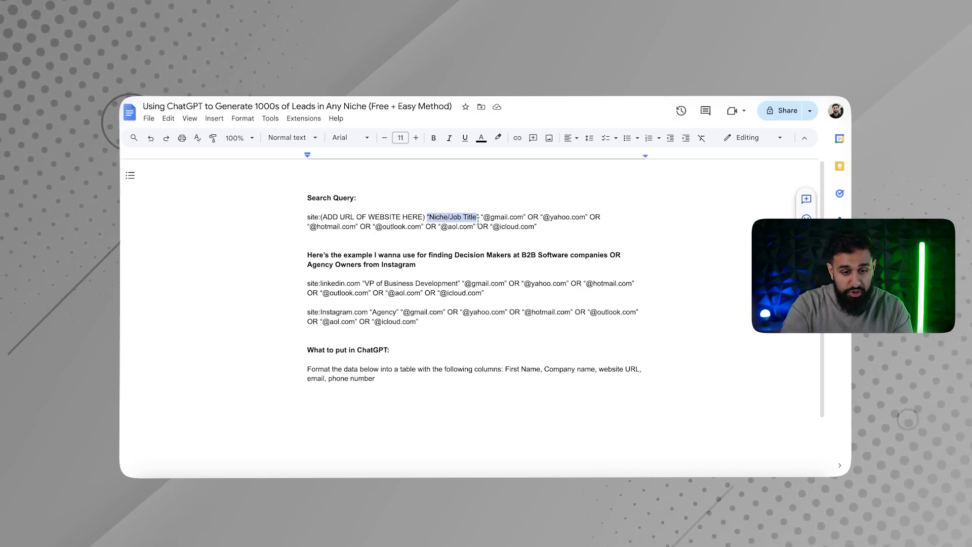
{"action": "left_click", "coordinate": [397, 253]}
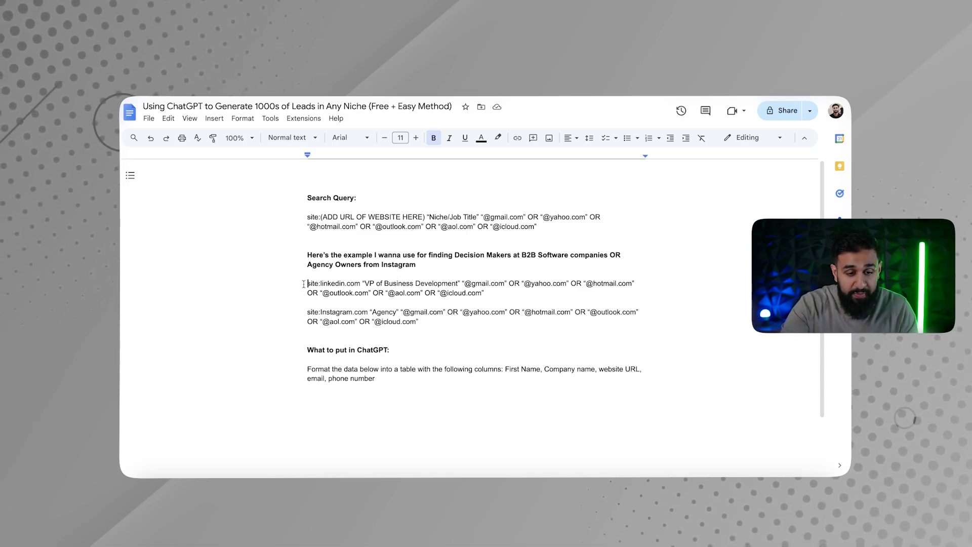
Step: Copy the LinkedIn VP of Business Development query and switch to the Google homepage
{"action": "left_click_drag", "start_coordinate": [306, 284], "coordinate": [484, 293]}
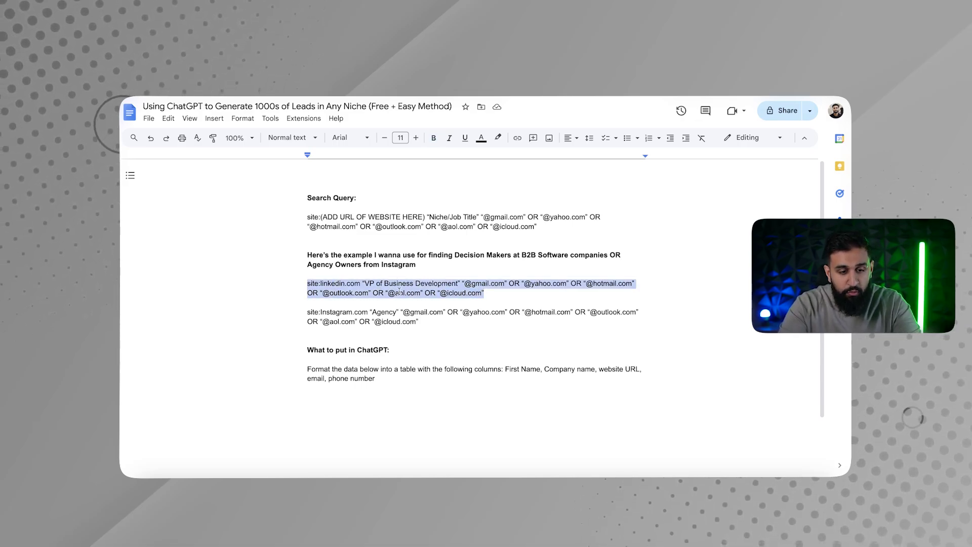
{"action": "left_click", "coordinate": [344, 296]}
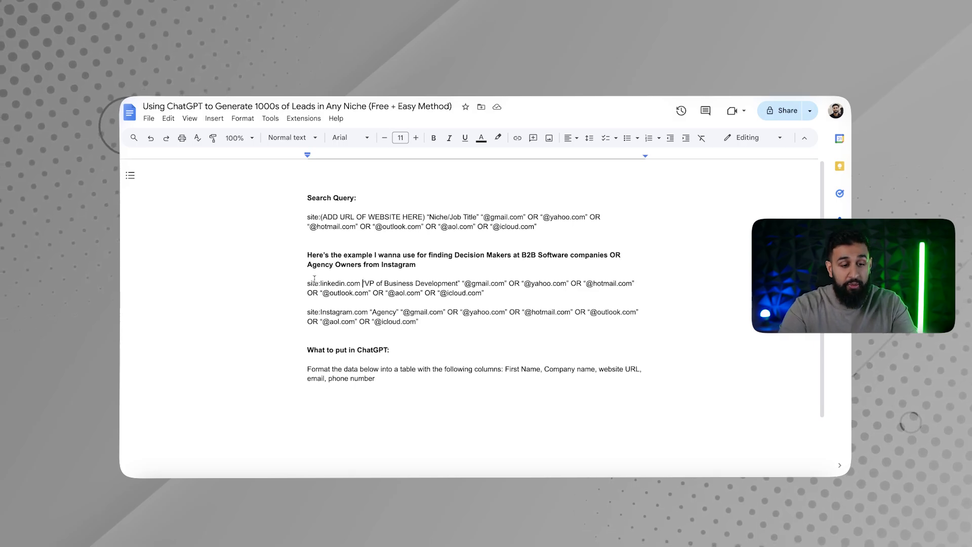
{"action": "mouse_move", "coordinate": [314, 279]}
{"action": "left_mouse_down"}
{"action": "mouse_move", "coordinate": [489, 291]}
{"action": "mouse_move", "coordinate": [310, 294]}
{"action": "mouse_move", "coordinate": [307, 284]}
{"action": "left_mouse_up"}
{"action": "key", "text": "ctrl+c"}
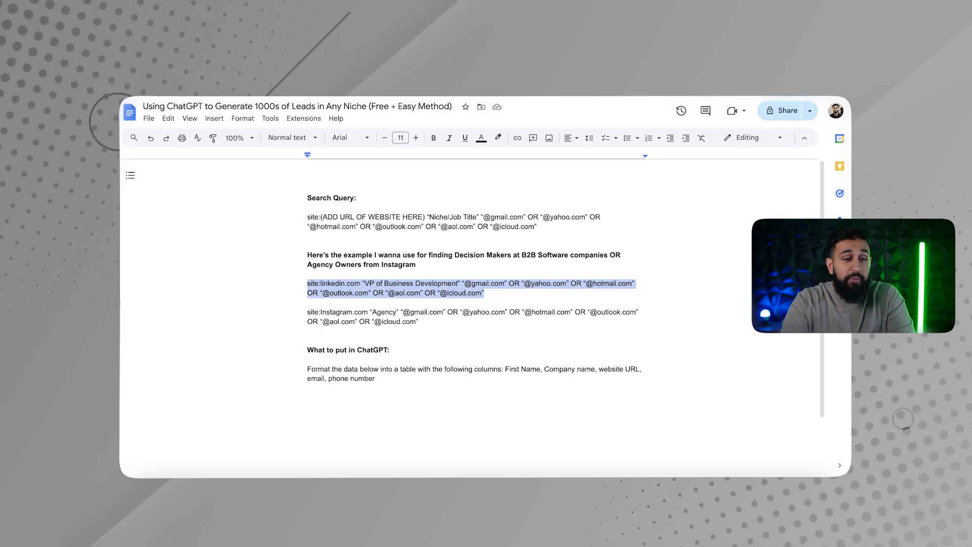
{"action": "left_click", "coordinate": [357, 3]}
{"action": "left_click", "coordinate": [383, 253]}
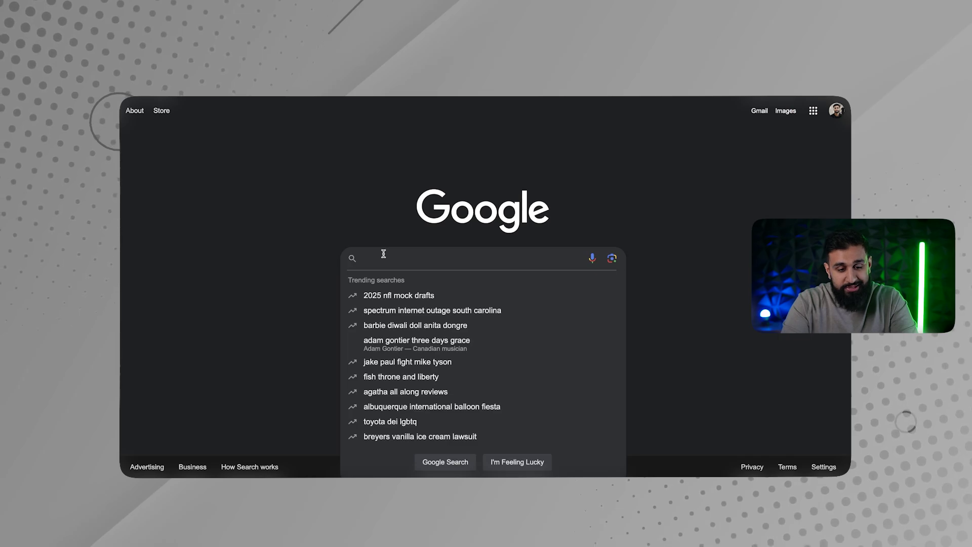
Step: Paste the copied LinkedIn VP of Business Development email query into the Google search box
{"action": "key", "text": "ctrl+v"}
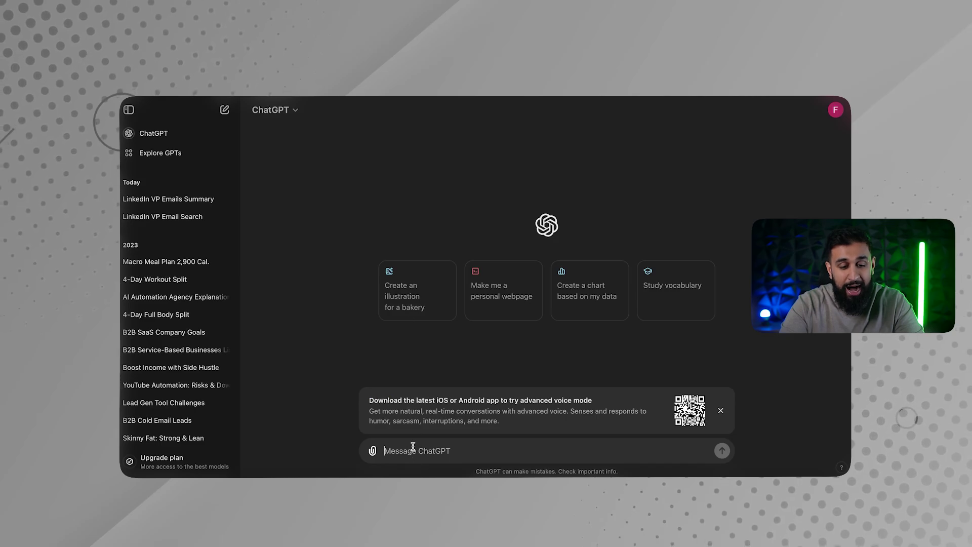
Step: Paste the Google results into ChatGPT with the 'Format the data below…' instruction above, and send it
{"action": "key", "text": "ctrl+v"}
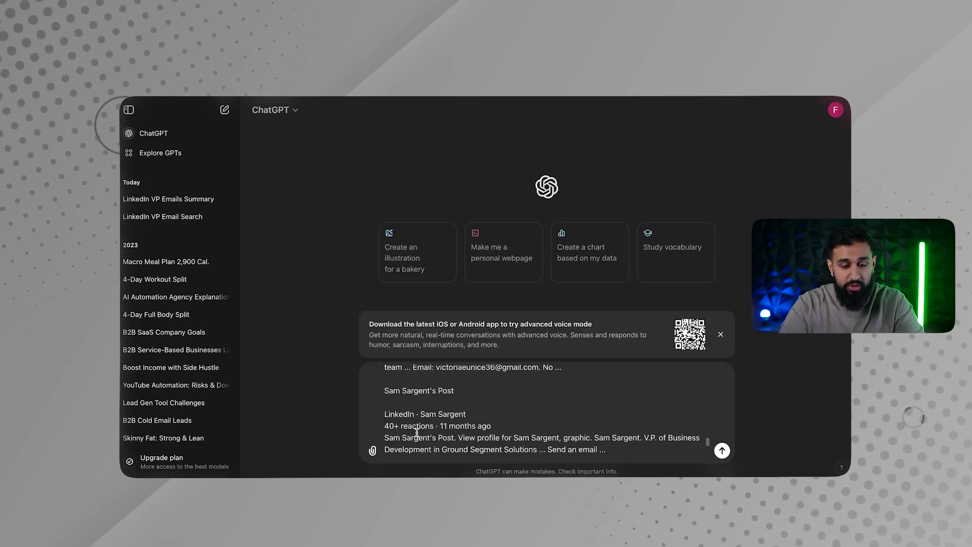
{"action": "scroll", "coordinate": [407, 392], "scroll_direction": "up", "scroll_amount": 10}
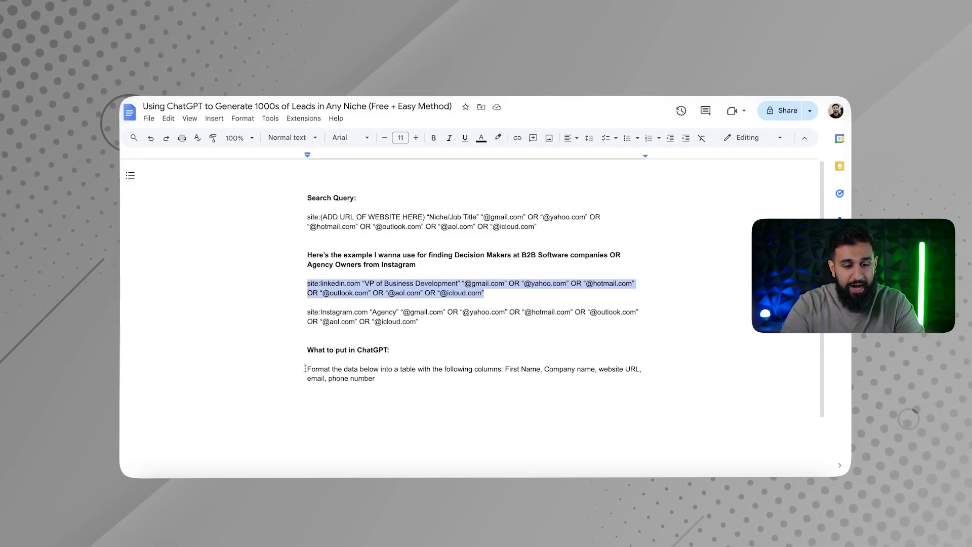
{"action": "triple_click", "coordinate": [353, 371]}
{"action": "key", "text": "super+c"}
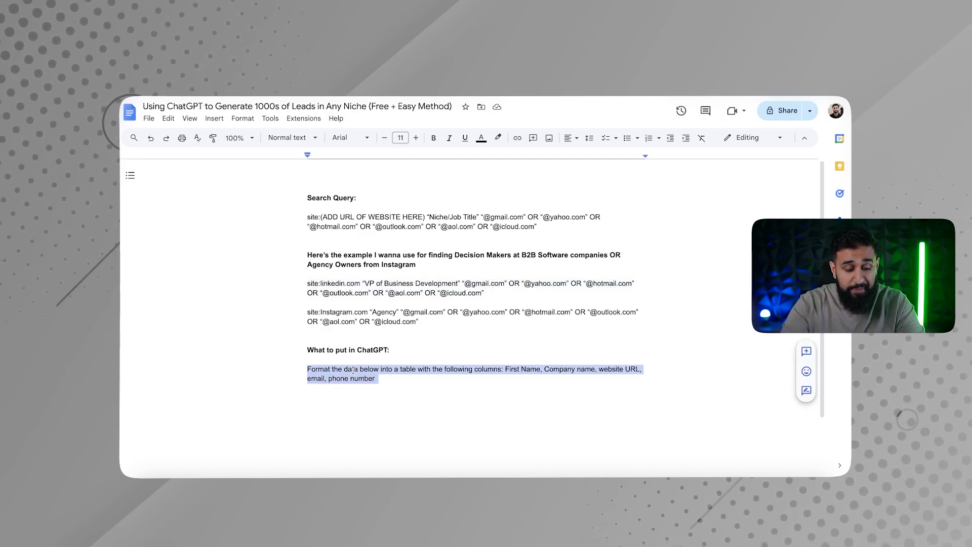
{"action": "left_click", "coordinate": [311, 397]}
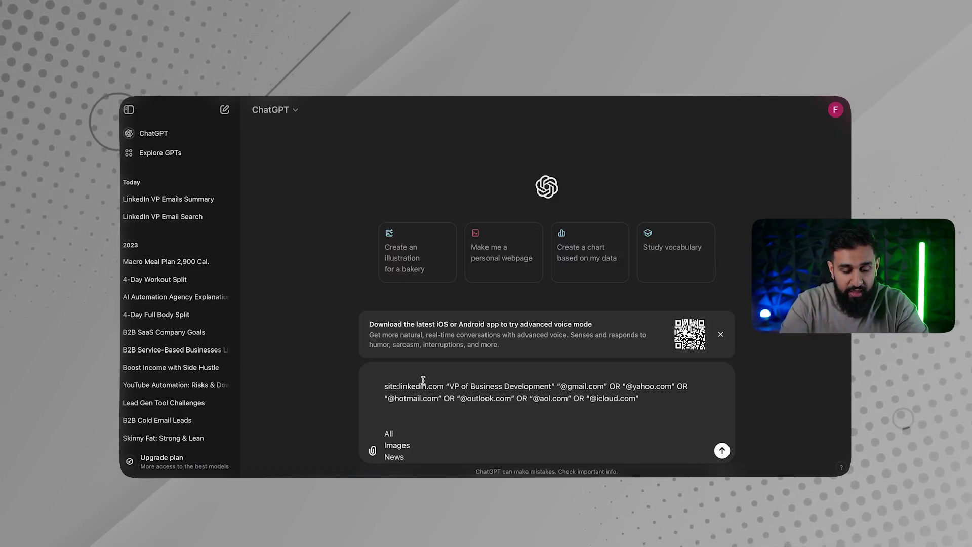
{"action": "key", "text": "super+v"}
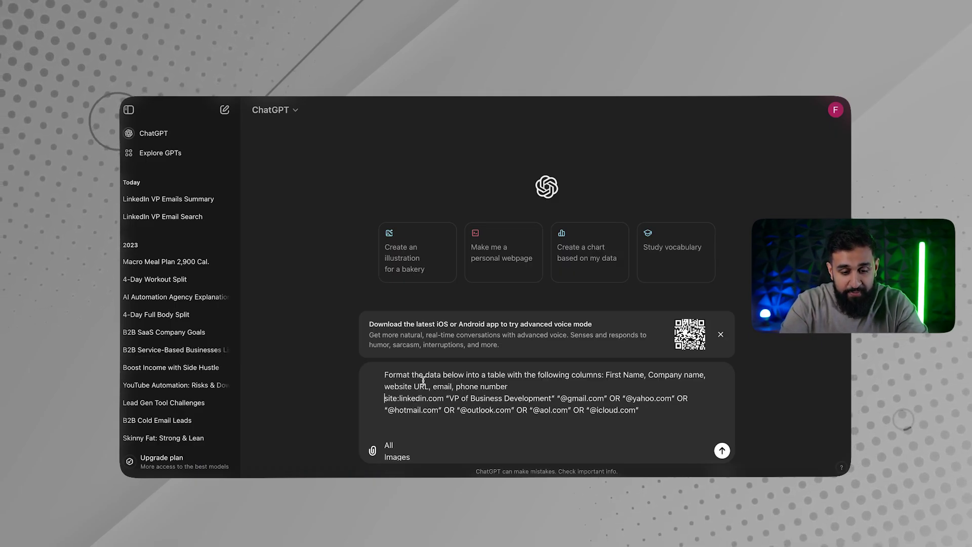
{"action": "left_click", "coordinate": [519, 388]}
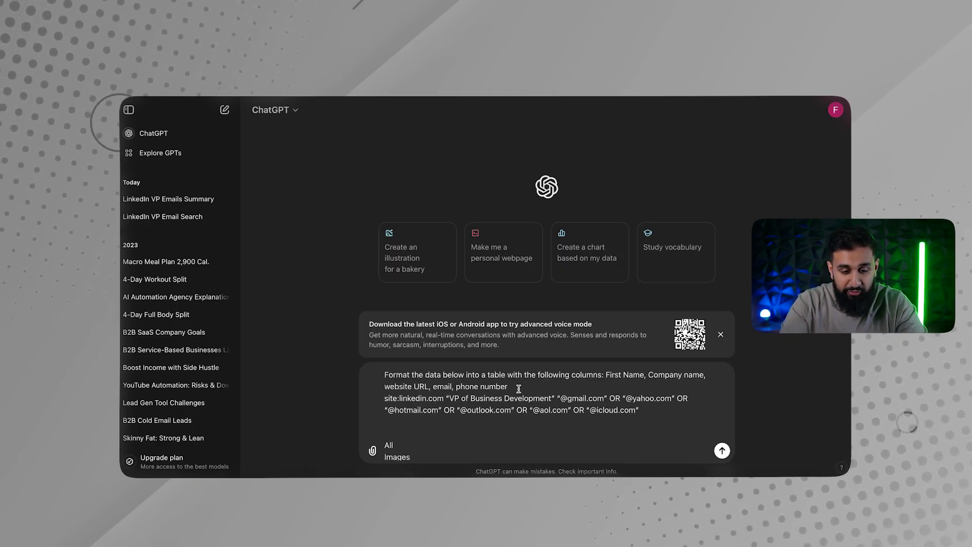
{"action": "key", "text": "shift+Return"}
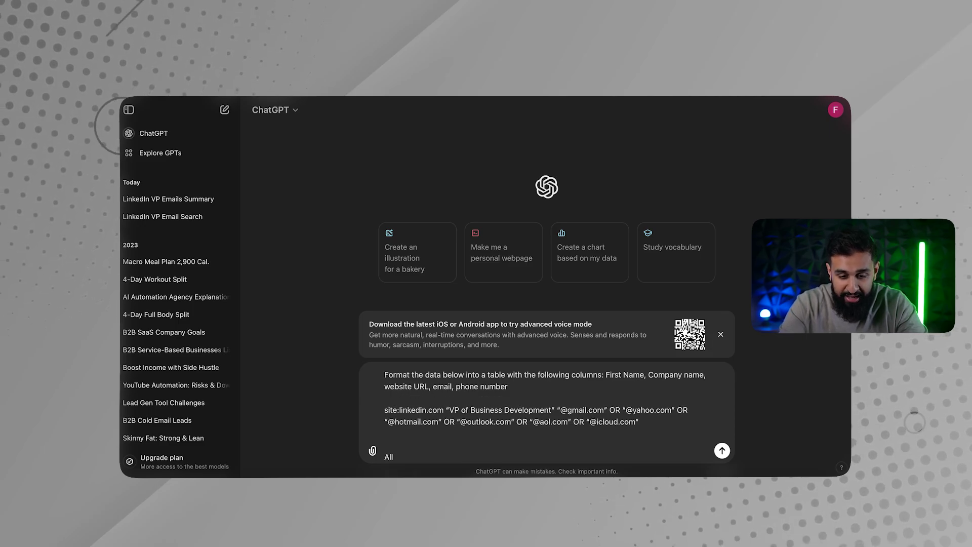
{"action": "key", "text": "Return"}
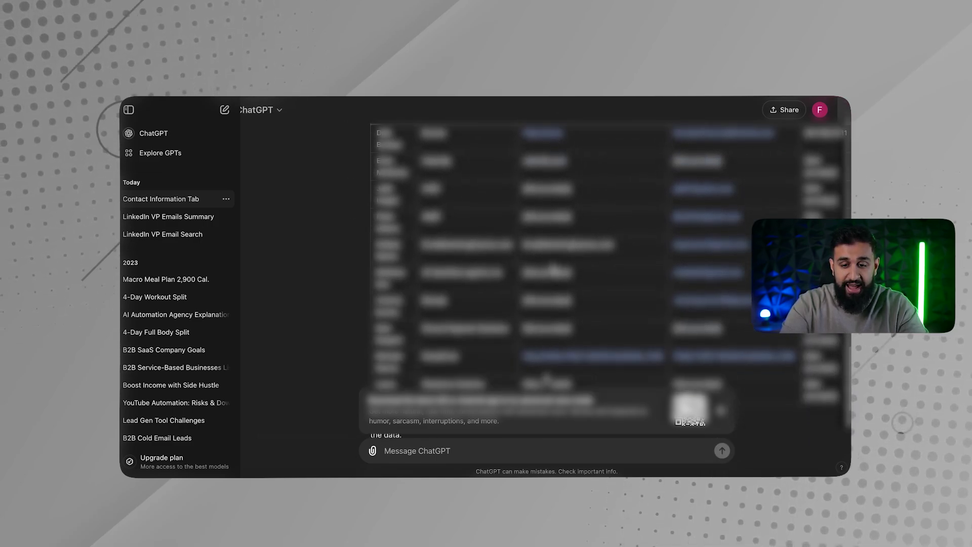
Step: Select ChatGPT's generated contact information table for copying
{"action": "scroll", "coordinate": [554, 271], "scroll_direction": "up", "scroll_amount": 3}
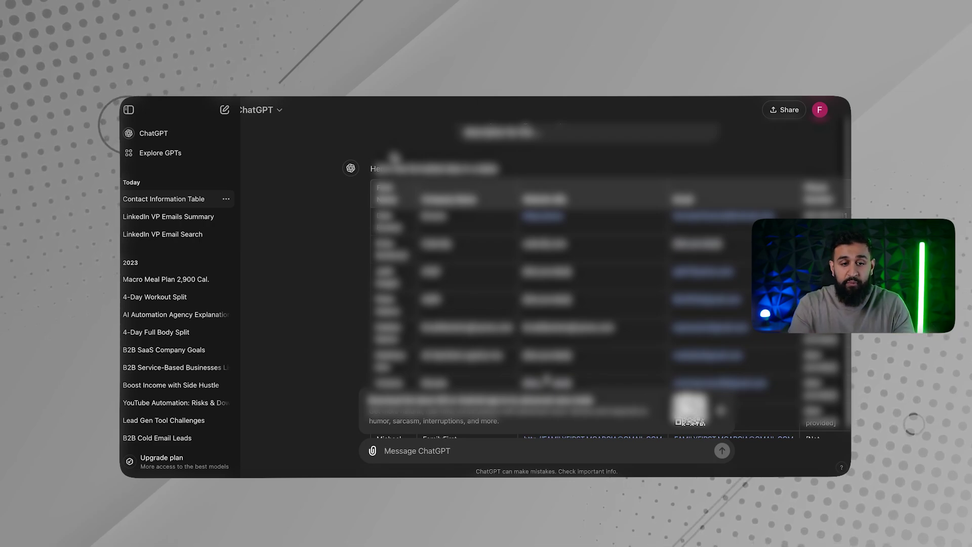
{"action": "left_click_drag", "start_coordinate": [372, 174], "coordinate": [532, 436]}
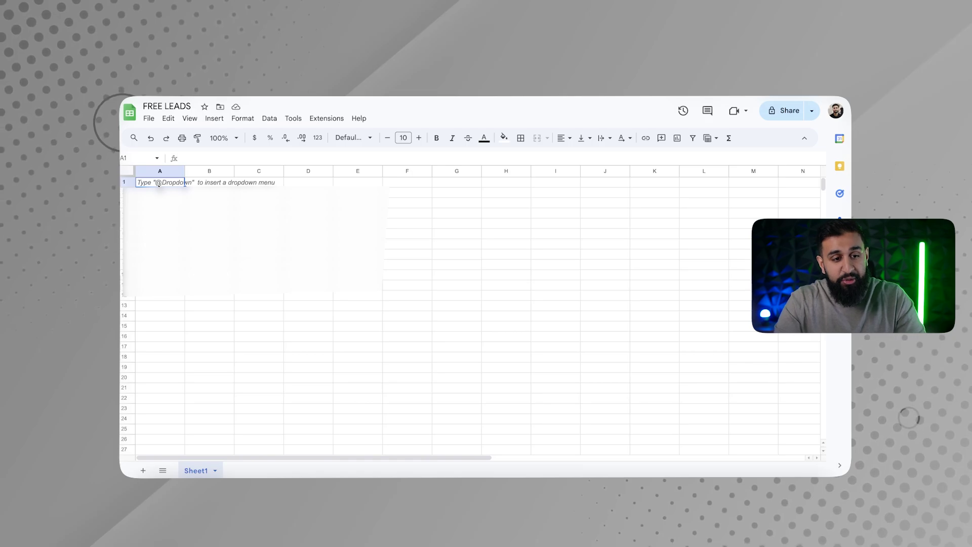
Step: Paste the contact table into FREE LEADS starting at A1 and check the email in D3
{"action": "key", "text": "ctrl+v"}
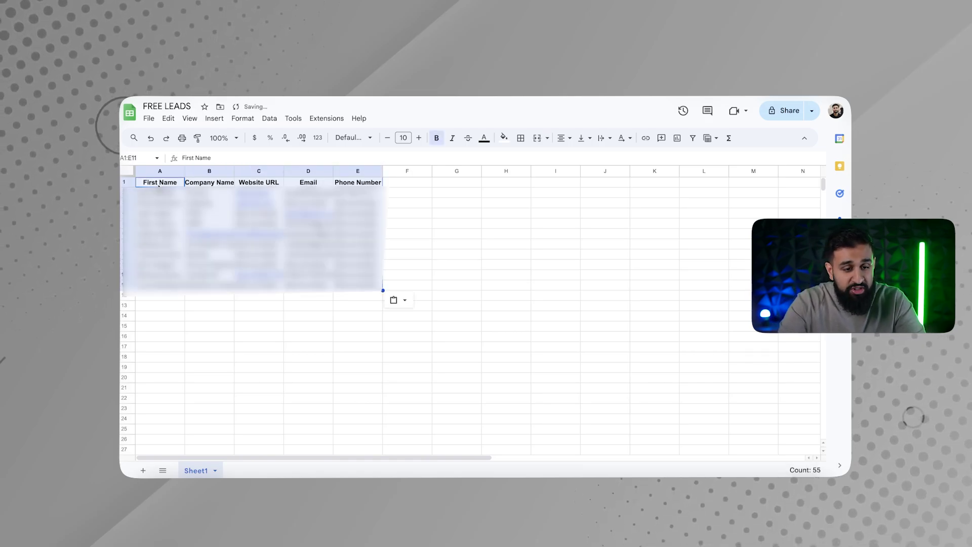
{"action": "left_click", "coordinate": [485, 236]}
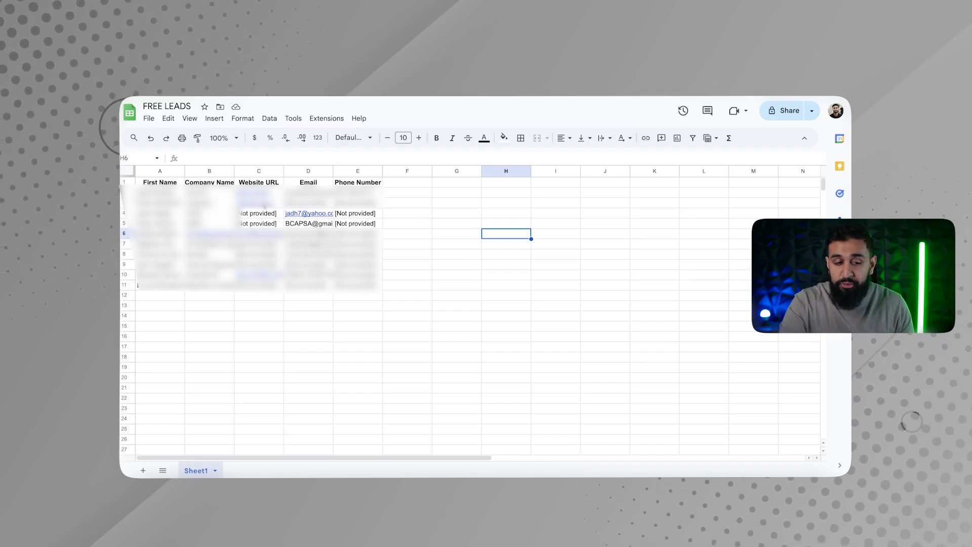
{"action": "mouse_move", "coordinate": [264, 206]}
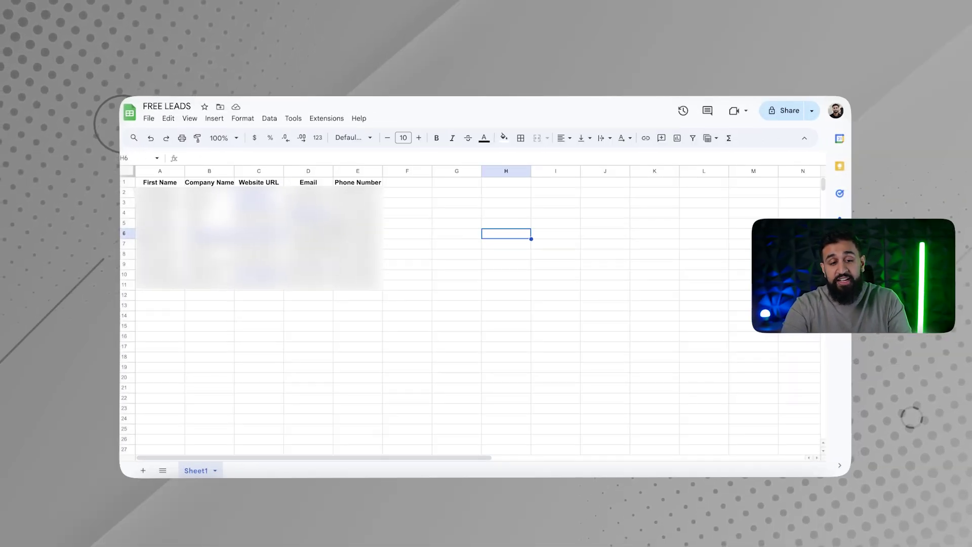
{"action": "left_click", "coordinate": [309, 202]}
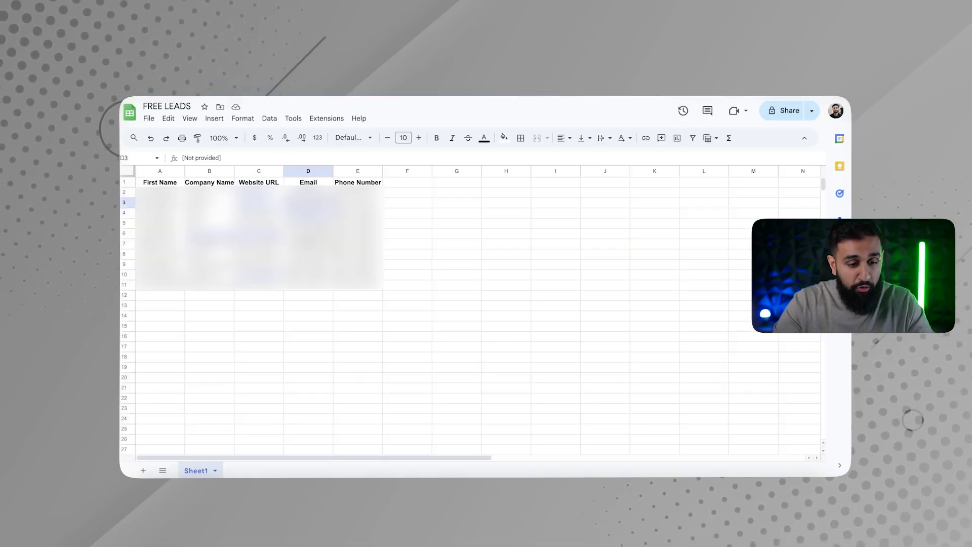
{"action": "left_click", "coordinate": [148, 118]}
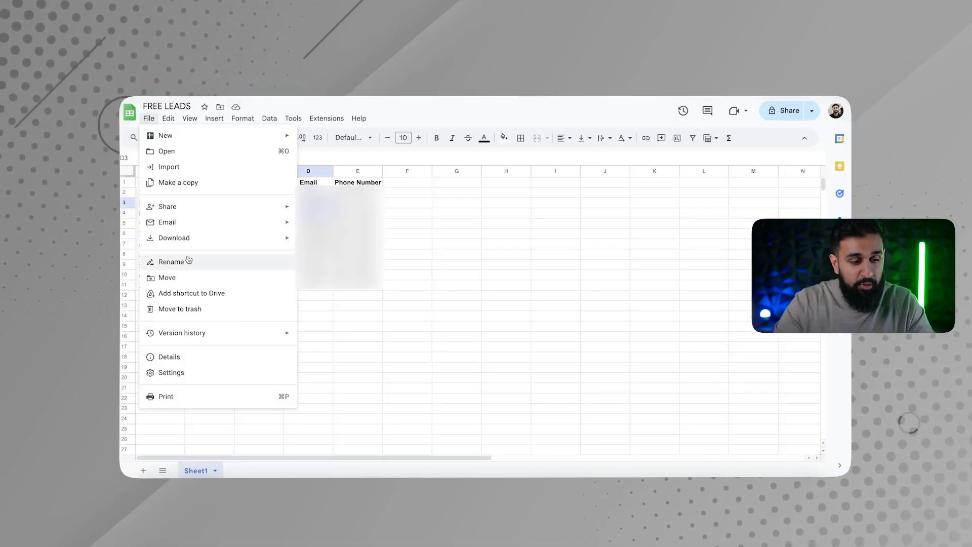
Step: Download the FREE LEADS sheet as Comma Separated Values (.csv)
{"action": "mouse_move", "coordinate": [198, 241]}
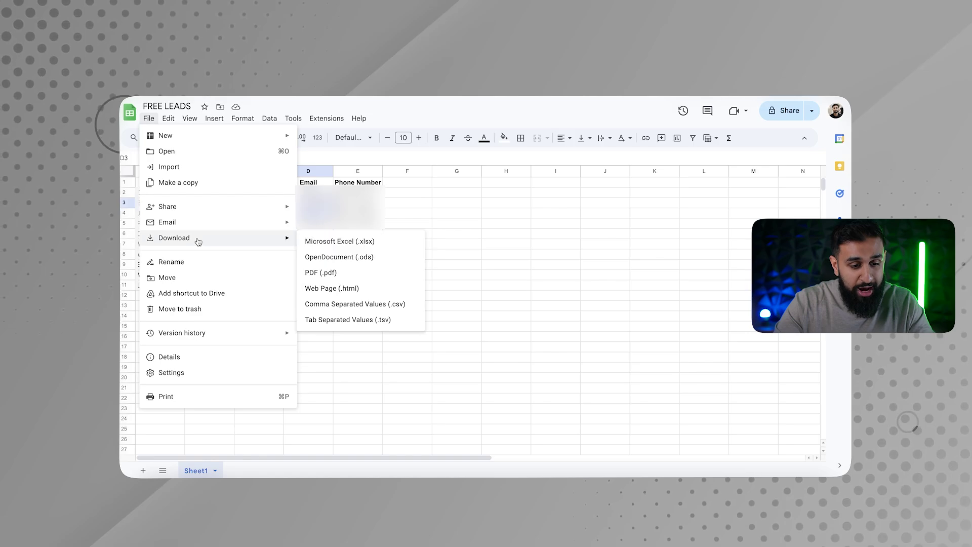
{"action": "left_click", "coordinate": [378, 306]}
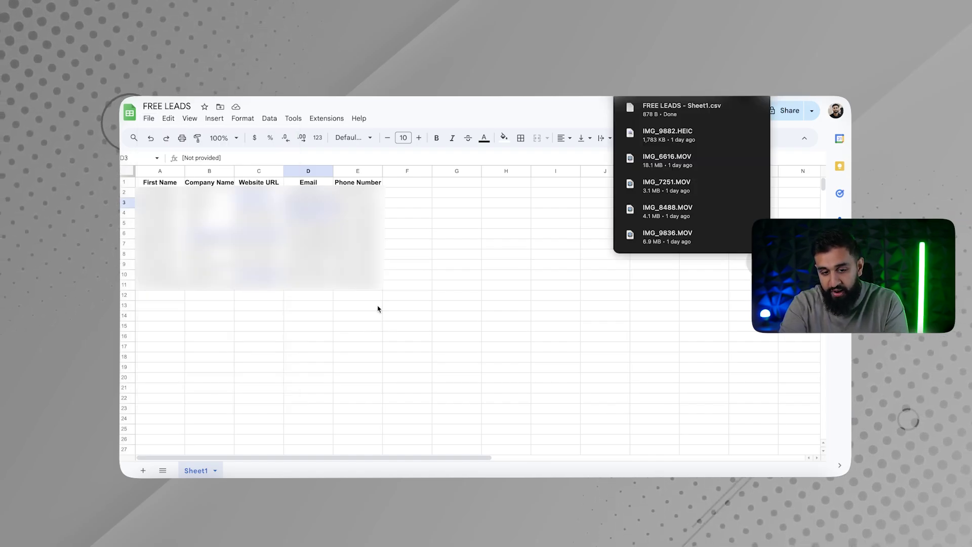
{"action": "left_click", "coordinate": [550, 246]}
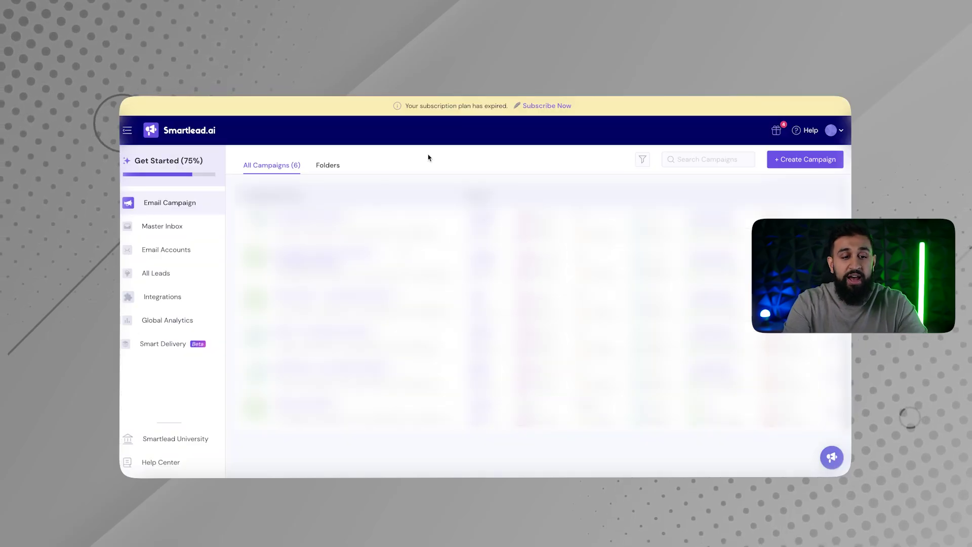
Step: Create a new campaign named 'Free leads from ChatGPT'
{"action": "left_click", "coordinate": [795, 160]}
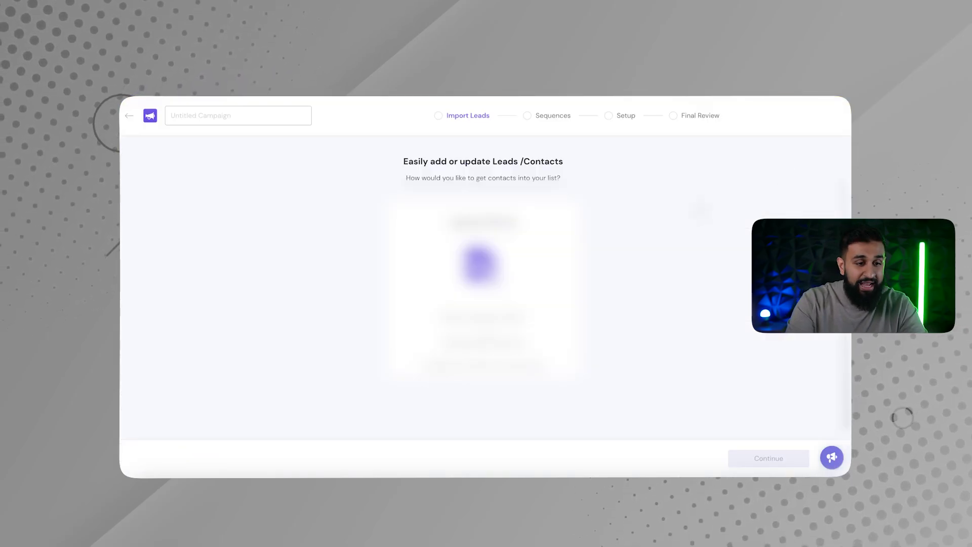
{"action": "left_click", "coordinate": [273, 116]}
{"action": "type", "text": "Free leads f"}
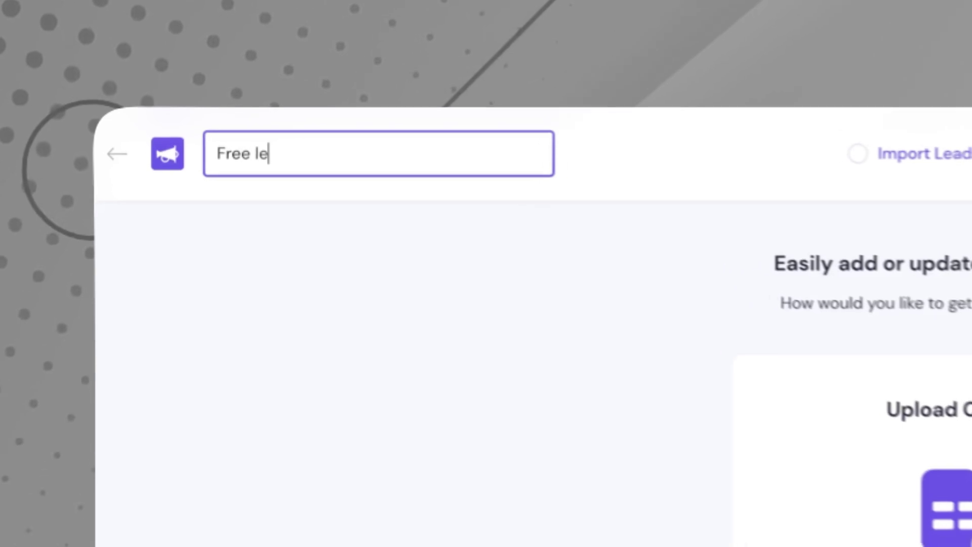
{"action": "type", "text": "rom ChatGPT"}
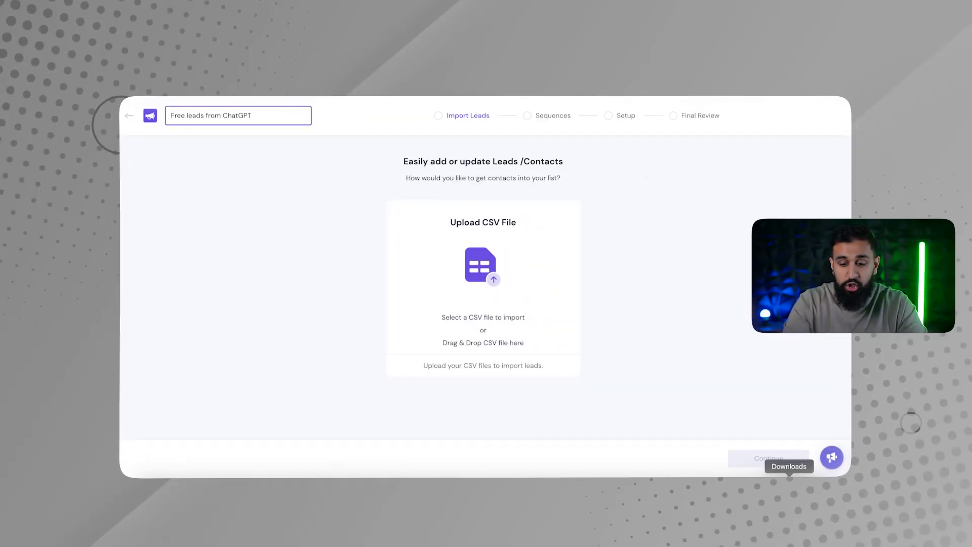
Step: Upload FREE LEADS - Sheet1.csv, save the import and field mapping, and accept the invalid-email warning
{"action": "left_click", "coordinate": [790, 473]}
{"action": "left_click_drag", "start_coordinate": [794, 463], "coordinate": [497, 272]}
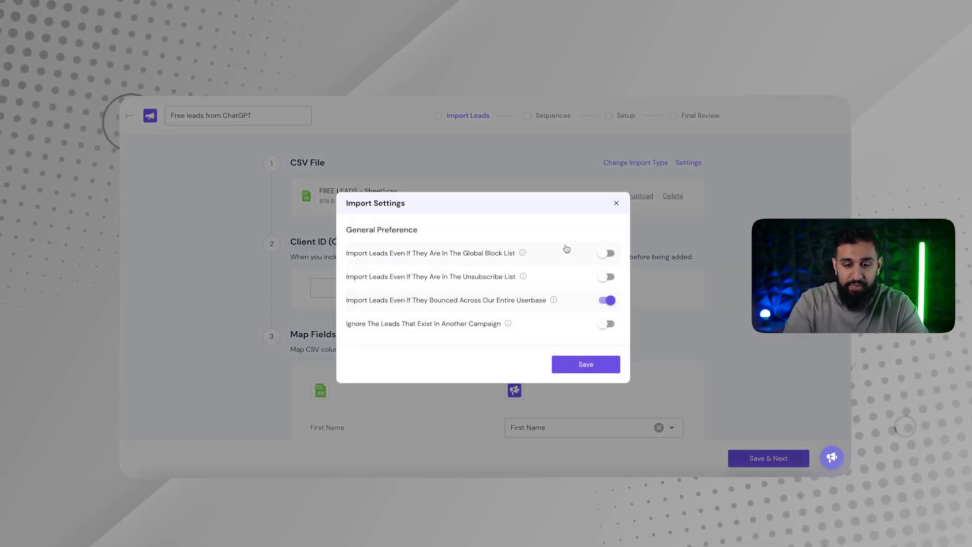
{"action": "left_click", "coordinate": [589, 366]}
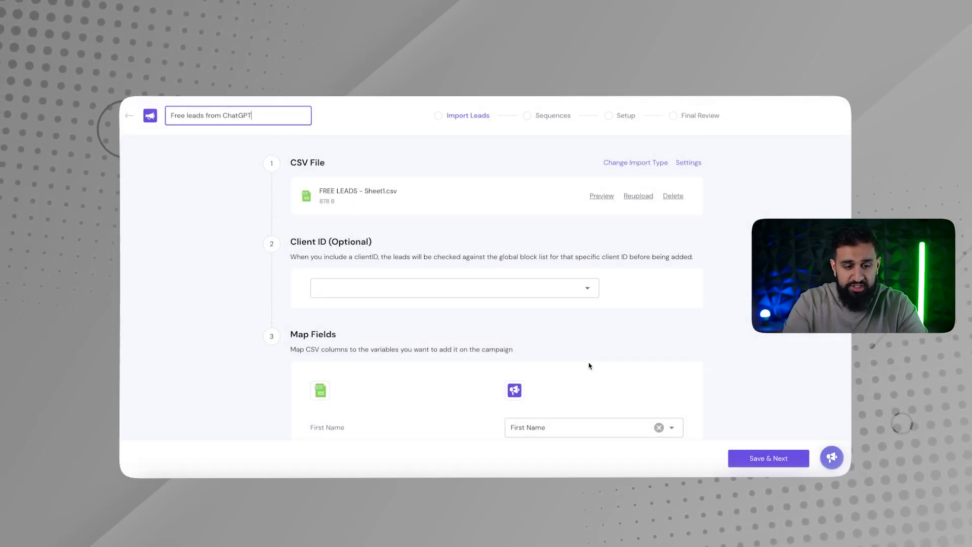
{"action": "scroll", "coordinate": [588, 365], "scroll_direction": "down", "scroll_amount": 5}
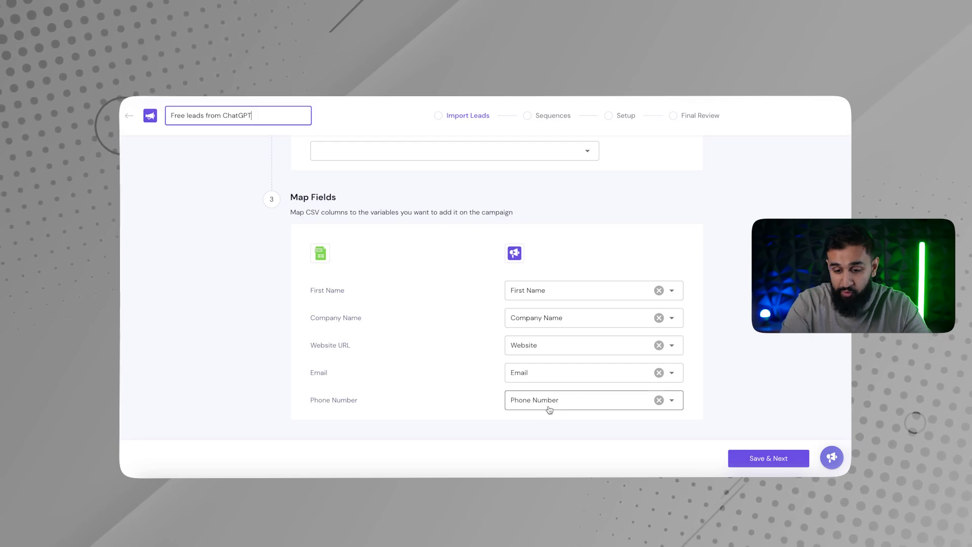
{"action": "scroll", "coordinate": [734, 420], "scroll_direction": "up", "scroll_amount": 3}
{"action": "left_click", "coordinate": [759, 458]}
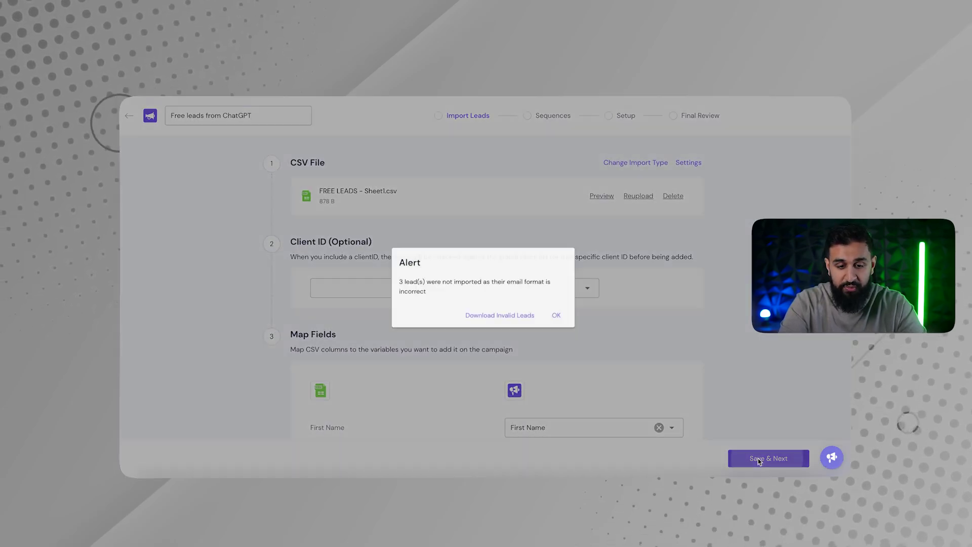
{"action": "left_click", "coordinate": [559, 315]}
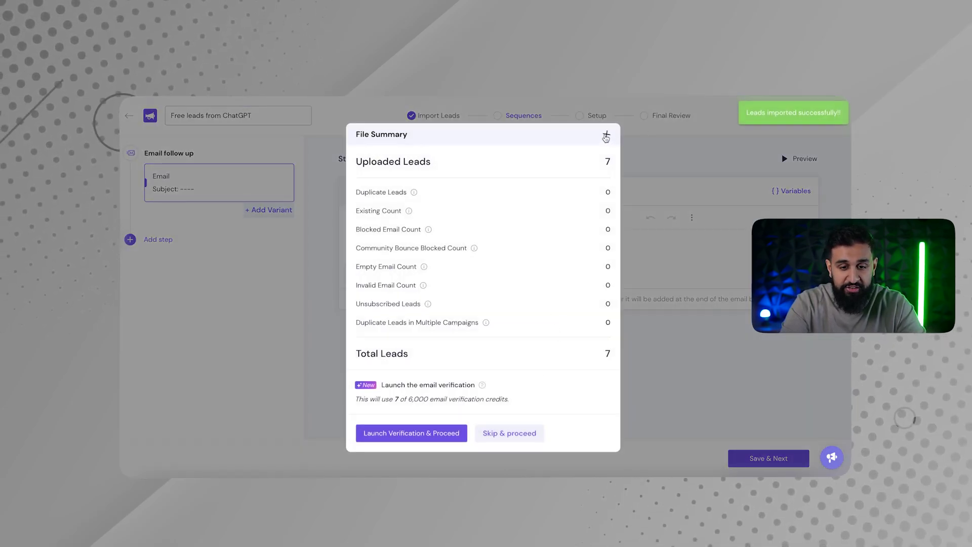
Step: Skip verification and set the first sequence email's subject to 'Quick question'
{"action": "left_click", "coordinate": [510, 434]}
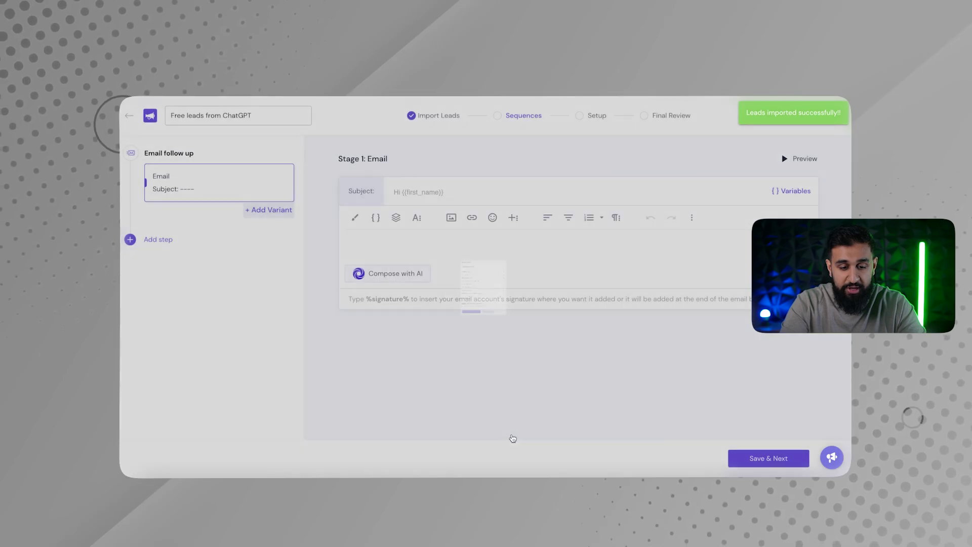
{"action": "left_click", "coordinate": [417, 192]}
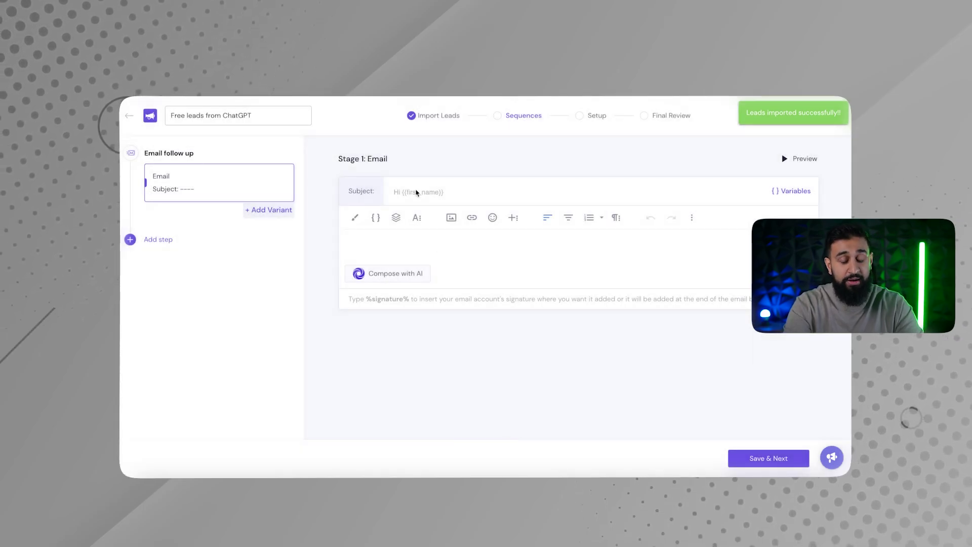
{"action": "type", "text": "Quick"}
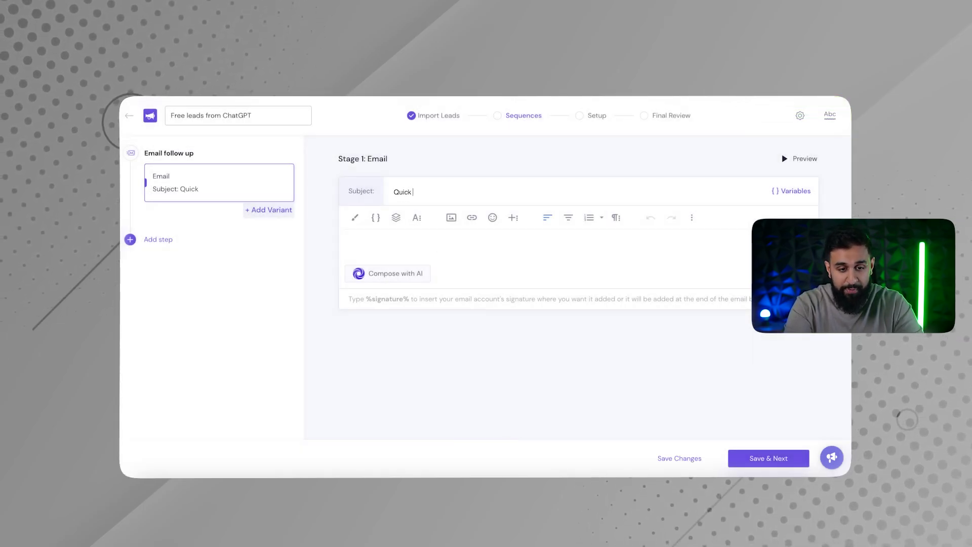
{"action": "type", "text": " Question"}
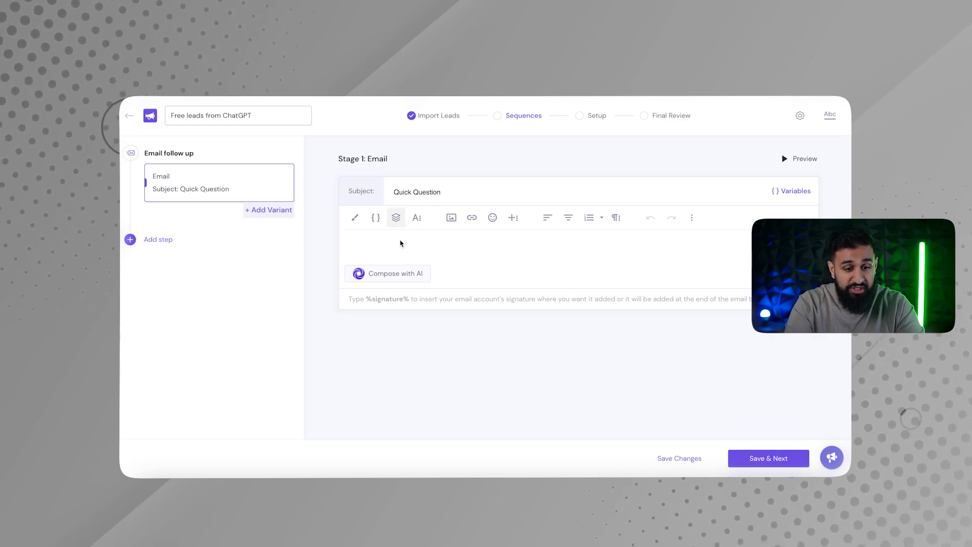
{"action": "left_click", "coordinate": [380, 243]}
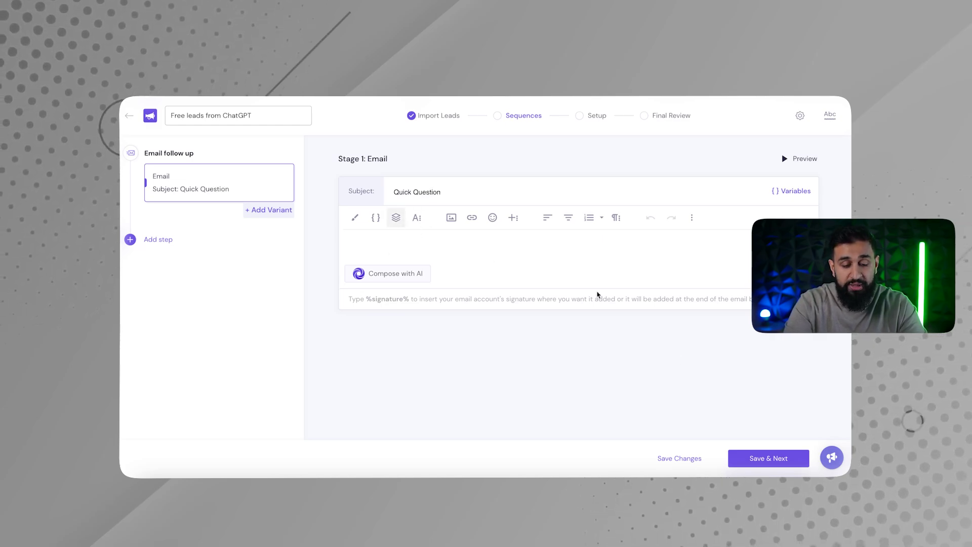
{"action": "triple_click", "coordinate": [438, 194]}
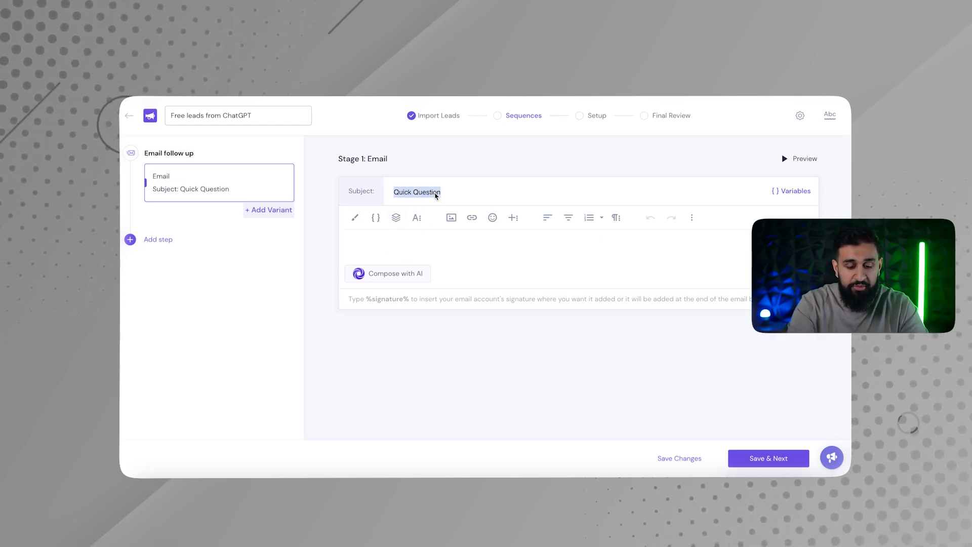
{"action": "type", "text": "Quick question"}
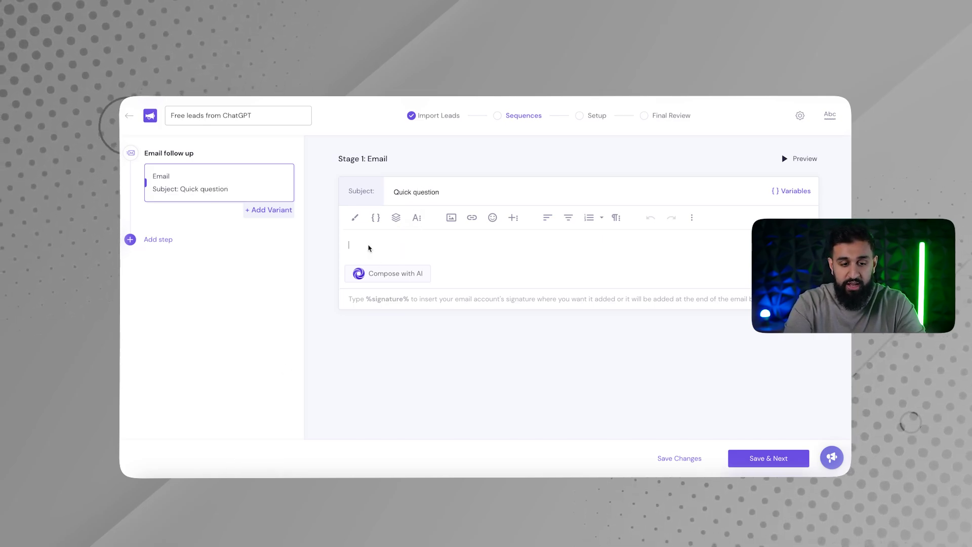
Step: Write the greeting 'Hey {{first_name}}, came across your Linkedin and thought this was relevant.'
{"action": "type", "text": "Hey {{"}
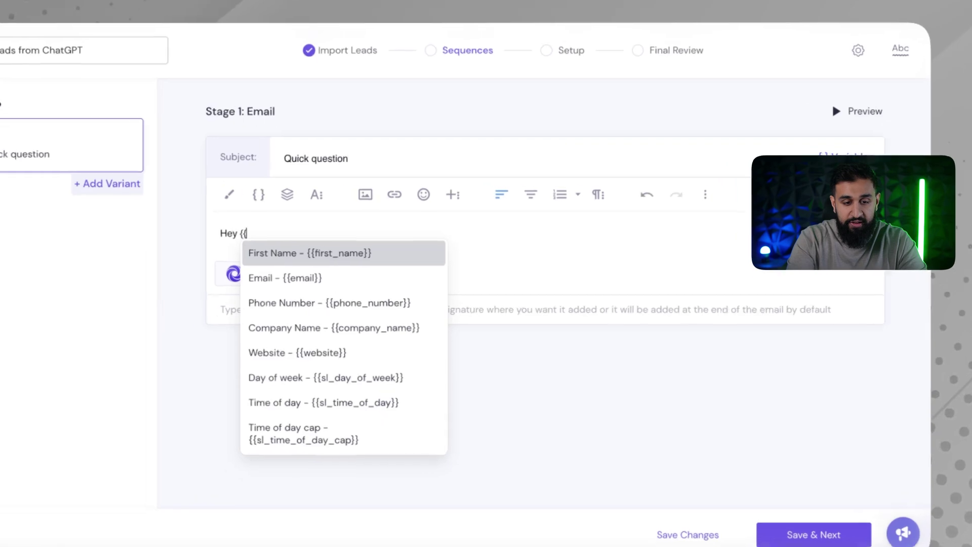
{"action": "left_click", "coordinate": [271, 256]}
{"action": "type", "text": ", c"}
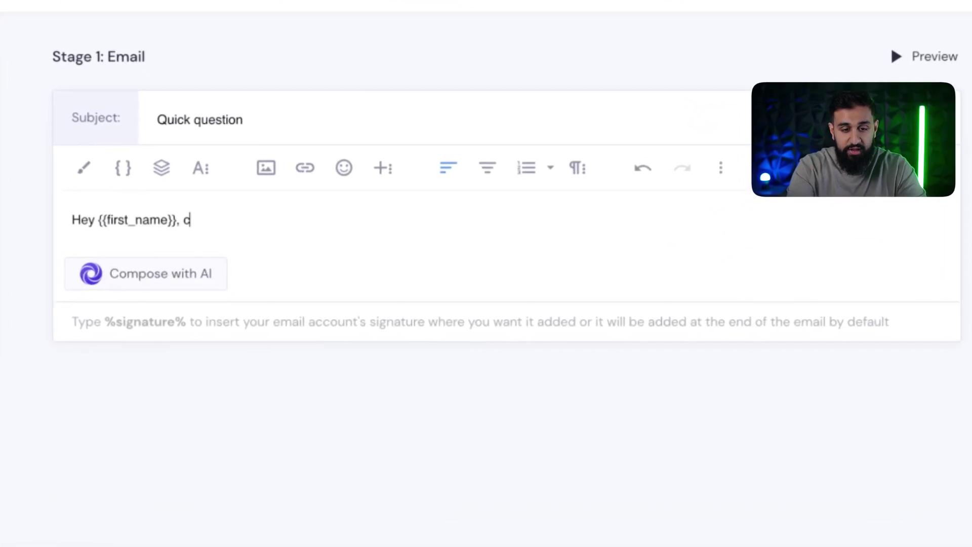
{"action": "type", "text": "ame across your Lin"}
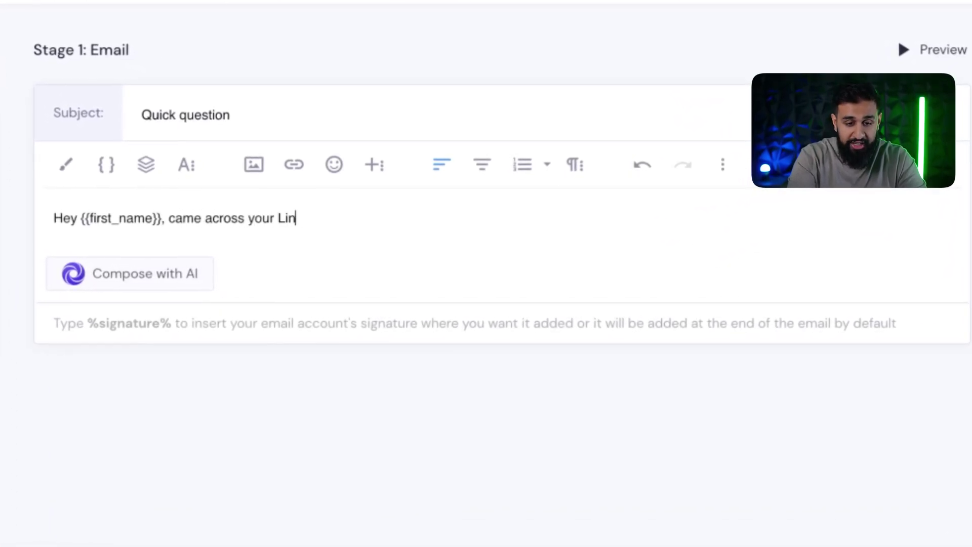
{"action": "type", "text": "kedin. pa"}
{"action": "key", "text": "BackSpace"}
{"action": "key", "text": "BackSpace"}
{"action": "key", "text": "BackSpace"}
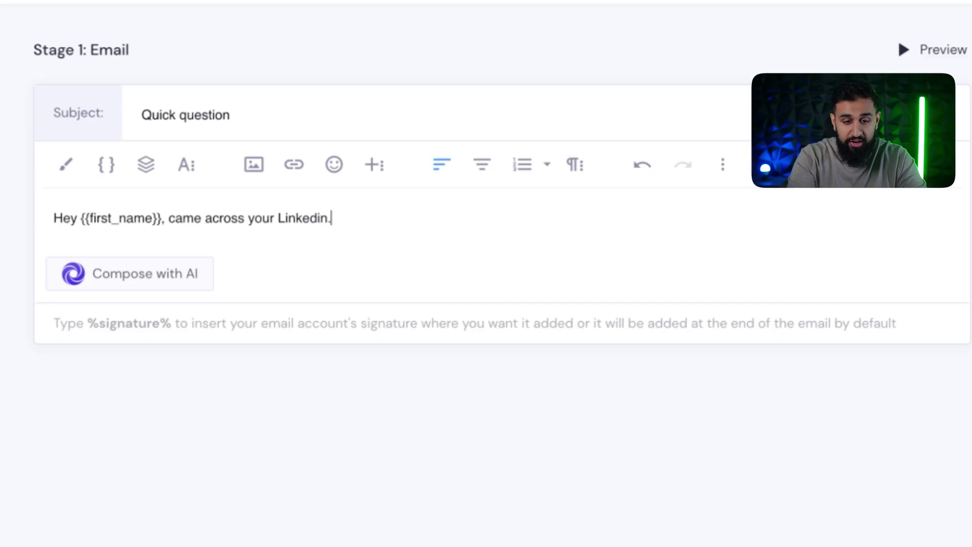
{"action": "key", "text": "BackSpace"}
{"action": "type", "text": "and thought this was "}
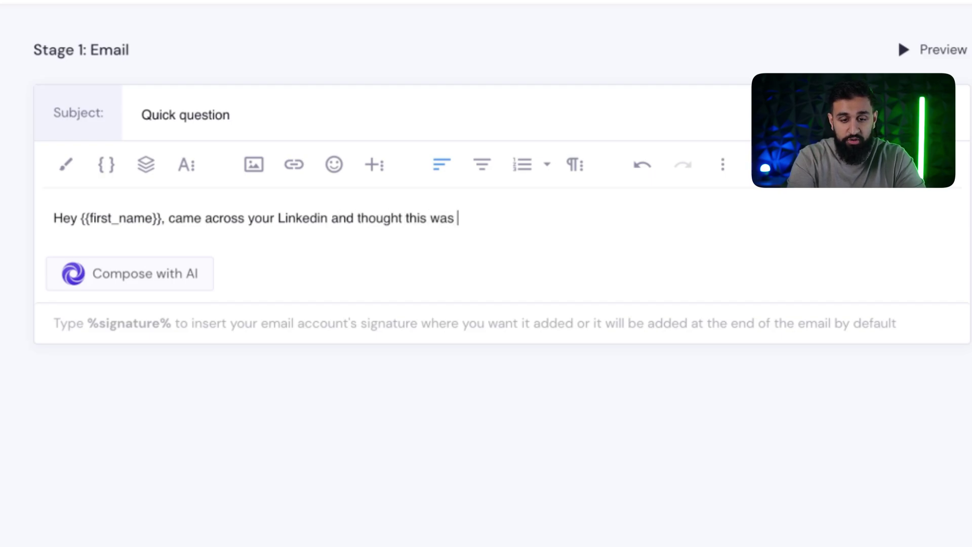
{"action": "type", "text": "relevant."}
{"action": "key", "text": "Return"}
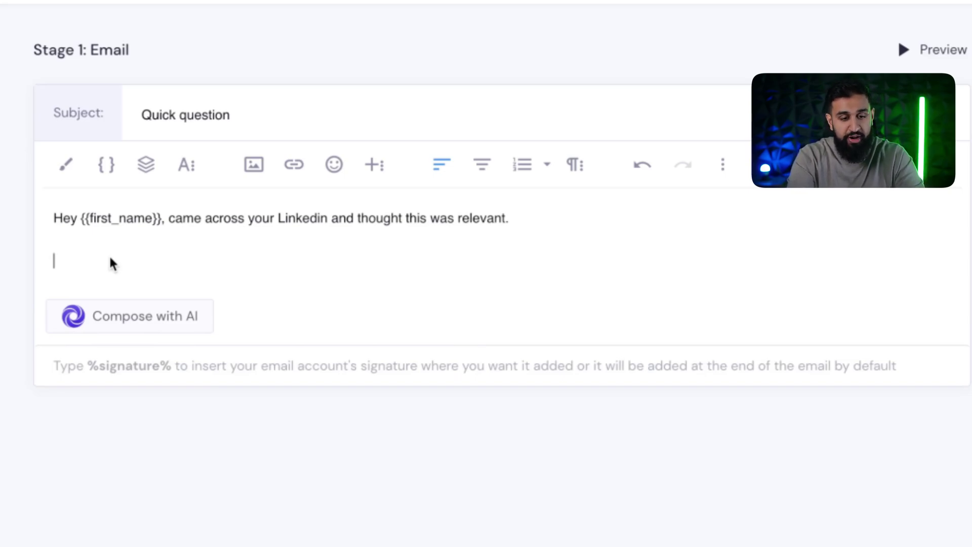
Step: Add the pay-per-lead pitch to {{company_name}} promising 5-10 leads monthly, and begin the free-lead paragraph
{"action": "type", "text": "I'm helpnig b"}
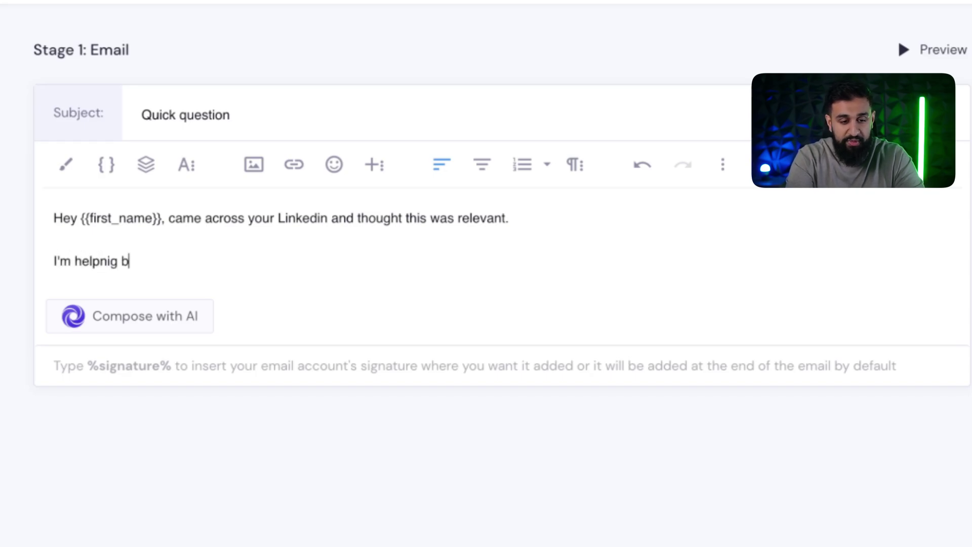
{"action": "key", "text": "BackSpace"}
{"action": "key", "text": "BackSpace"}
{"action": "key", "text": "BackSpace"}
{"action": "key", "text": "BackSpace"}
{"action": "key", "text": "BackSpace"}
{"action": "type", "text": "ing busin"}
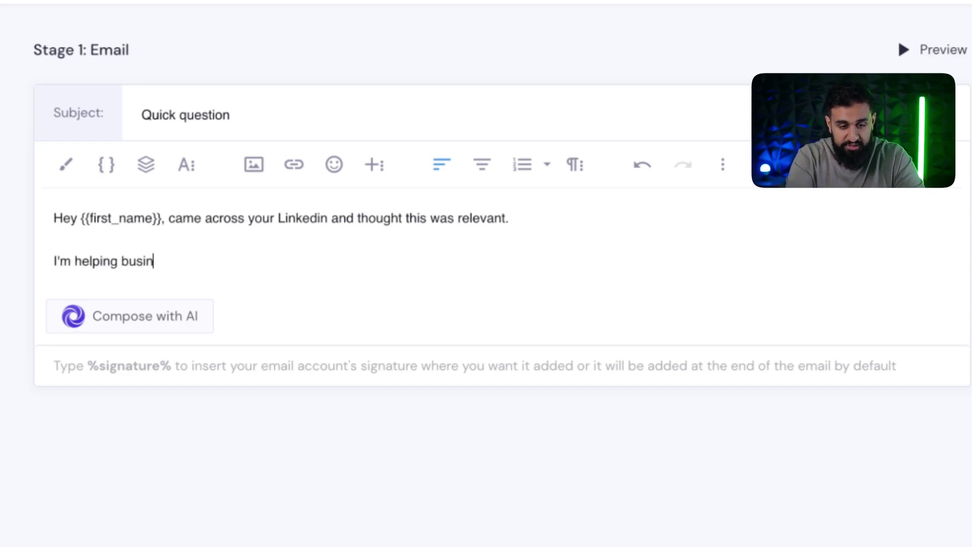
{"action": "type", "text": "esses like your"}
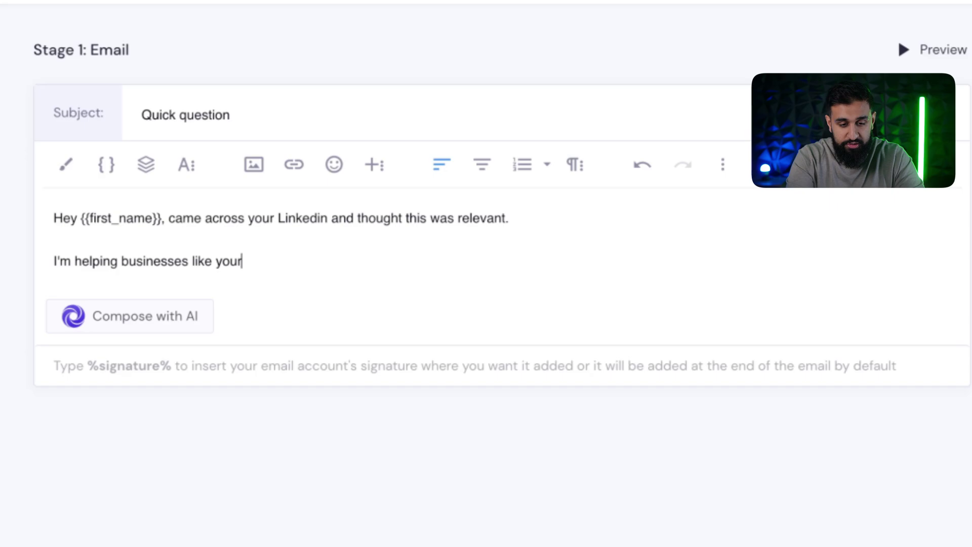
{"action": "key", "text": "BackSpace"}
{"action": "key", "text": "BackSpace"}
{"action": "key", "text": "BackSpace"}
{"action": "key", "text": "BackSpace"}
{"action": "type", "text": "{{"}
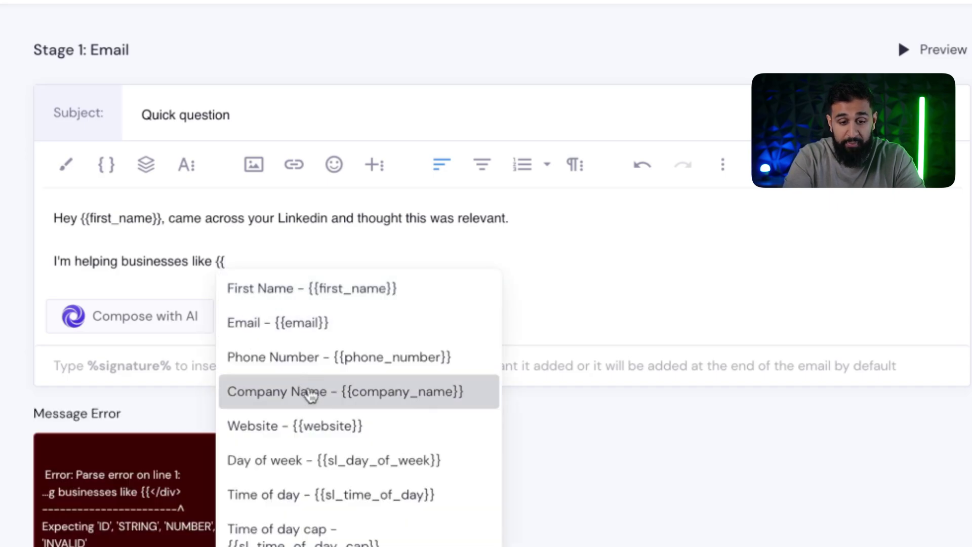
{"action": "left_click", "coordinate": [314, 394]}
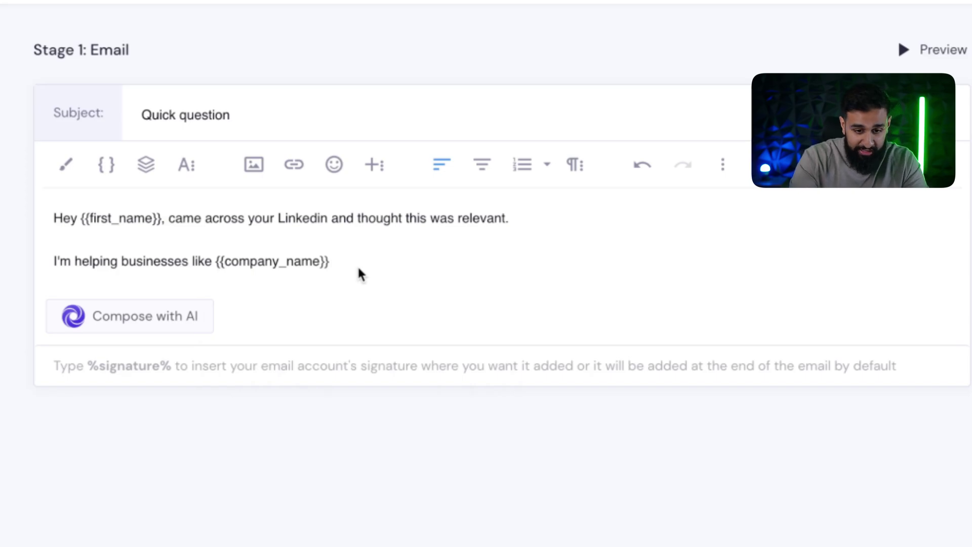
{"action": "type", "text": "generate"}
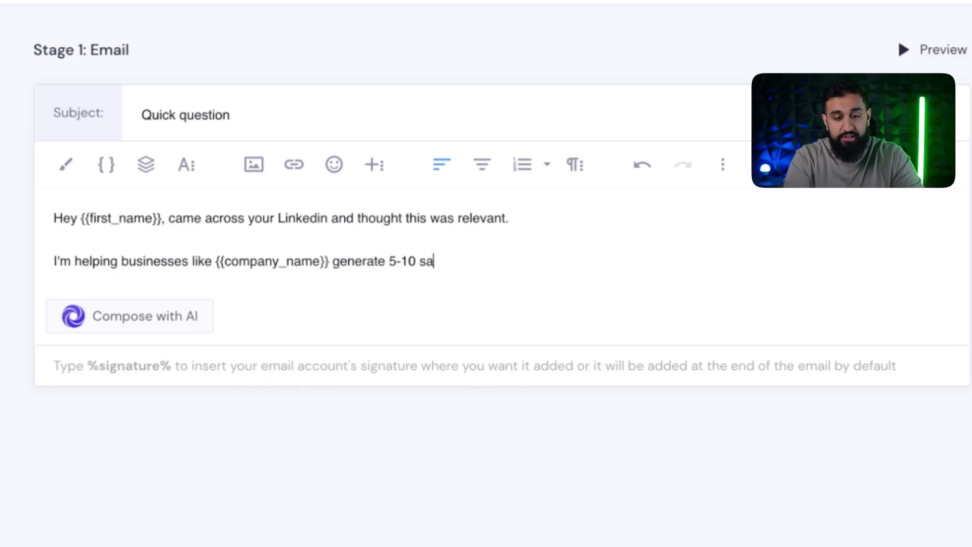
{"action": "type", "text": " 5-10 leads every month"}
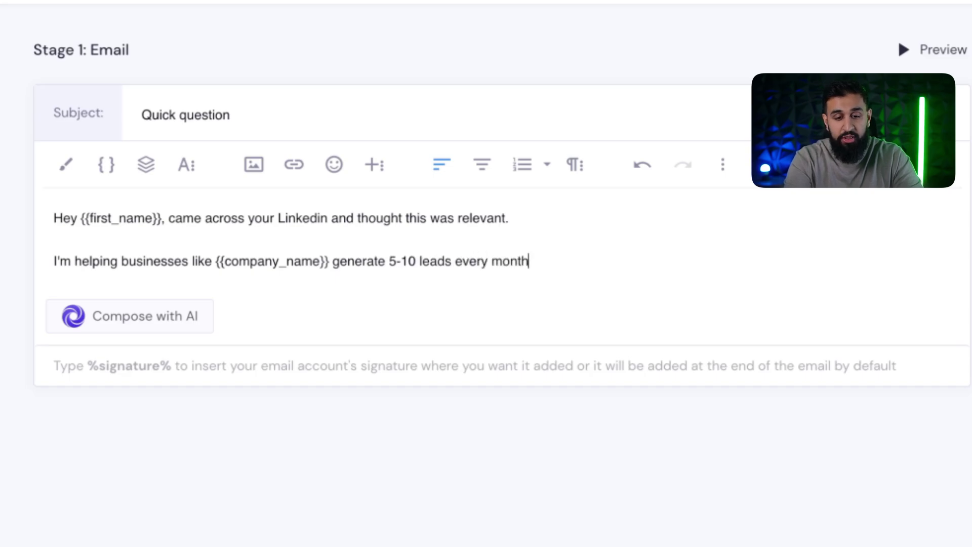
{"action": "type", "text": " on a pay"}
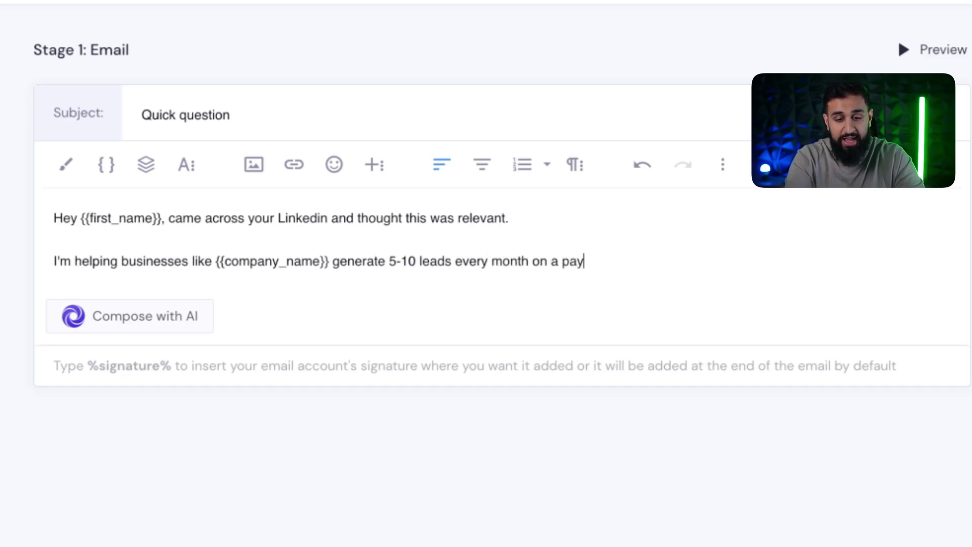
{"action": "type", "text": "-per-lead "}
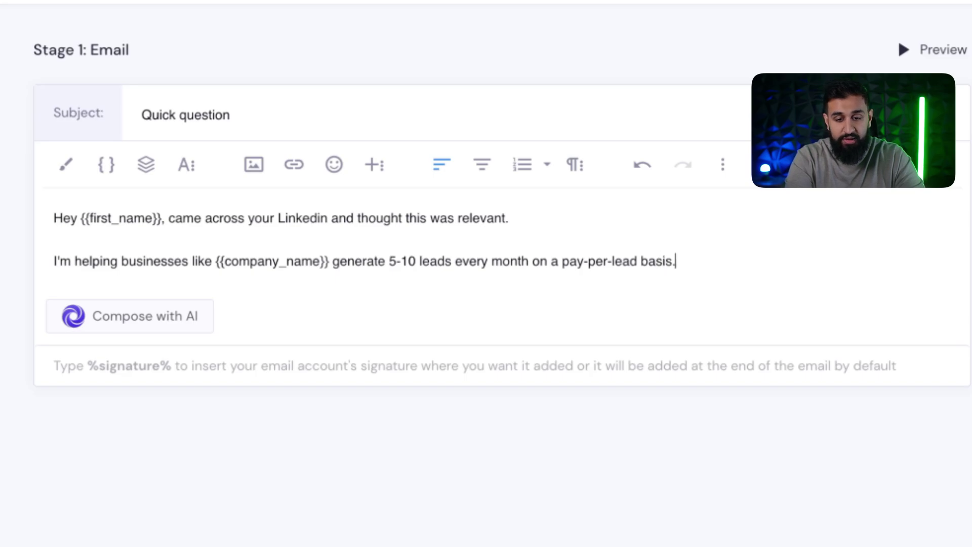
{"action": "type", "text": "basis - meaning we only "}
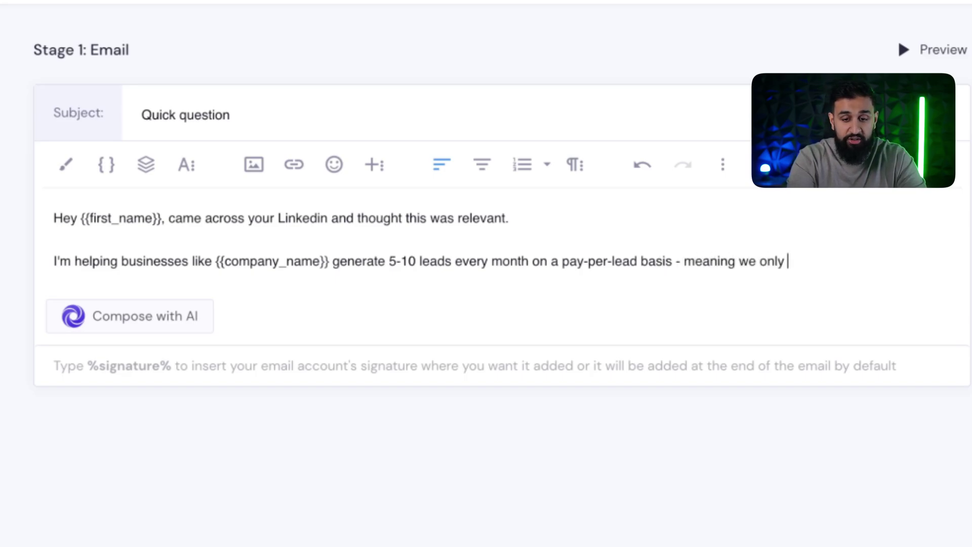
{"action": "type", "text": "charge if we p"}
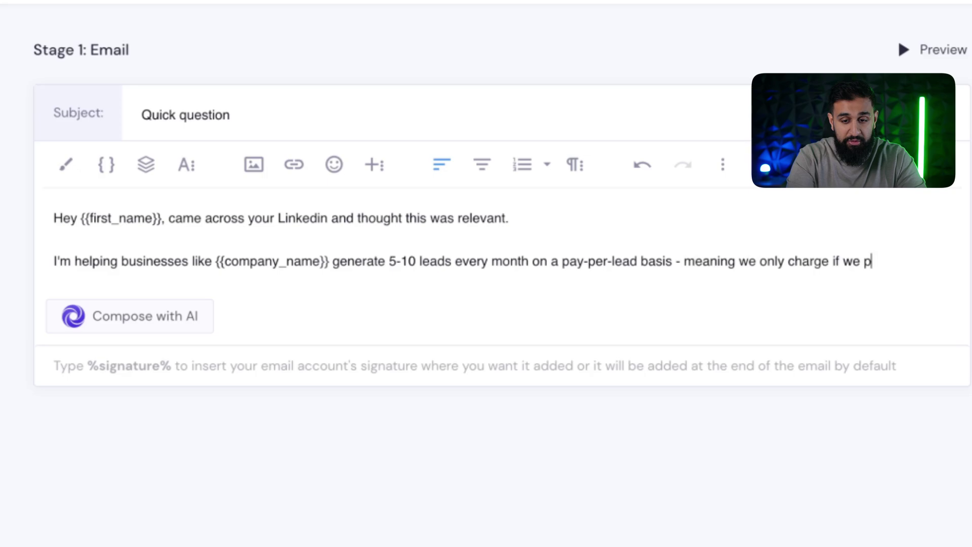
{"action": "type", "text": "erform."}
{"action": "key", "text": "Return"}
{"action": "type", "text": "The firs"}
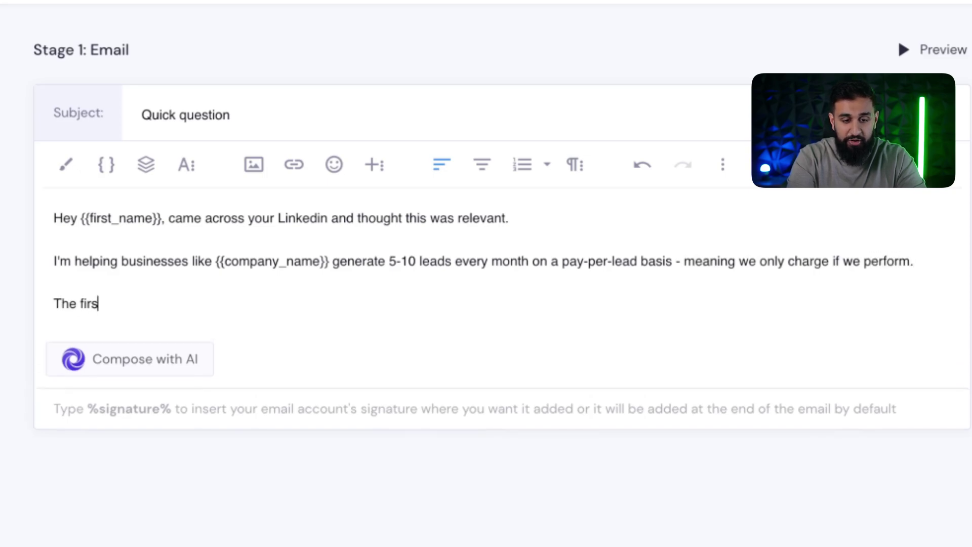
{"action": "type", "text": "t lead i"}
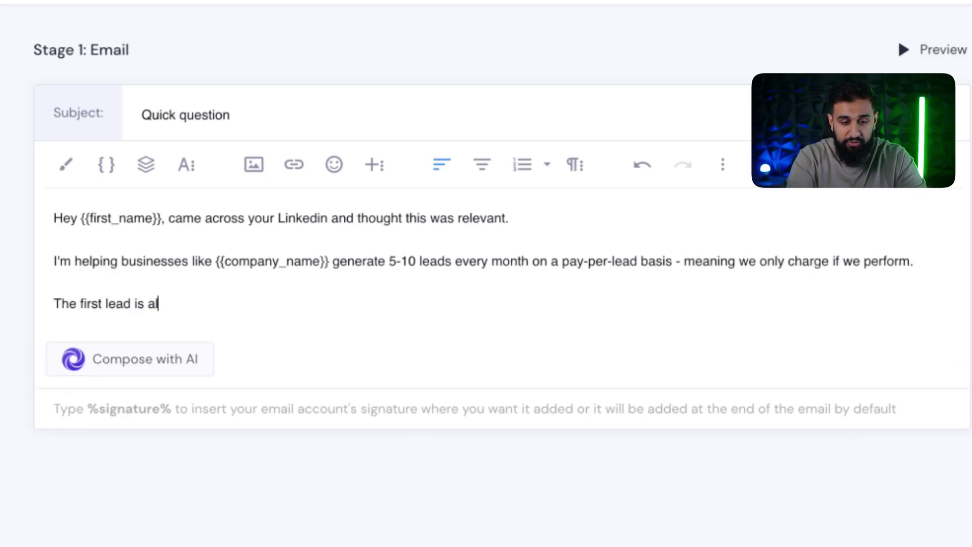
{"action": "type", "text": "s fre"}
Step: Finish the guarantee: first lead free, 20 leads within 60 days or you don't pay
{"action": "key", "text": "BackSpace"}
{"action": "type", "text": "ree, and "}
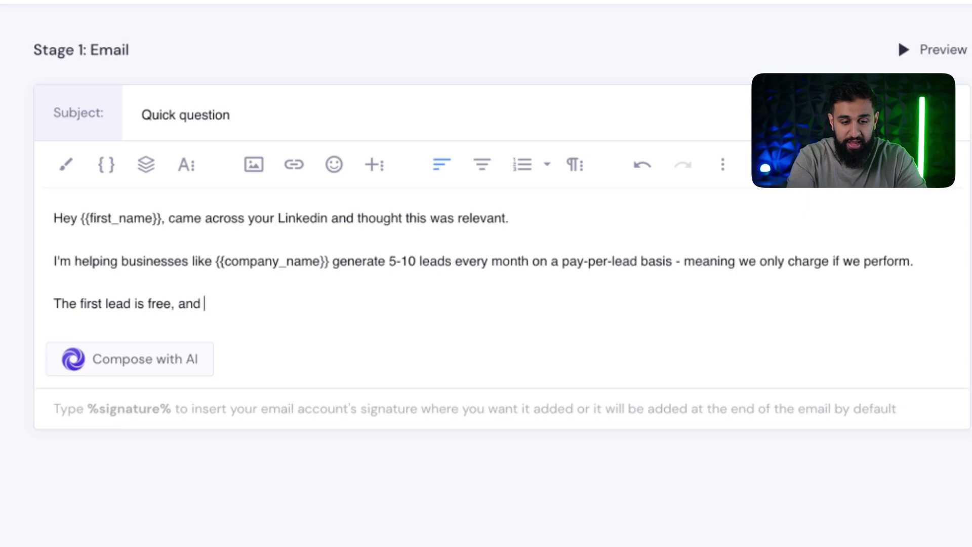
{"action": "type", "text": "we"}
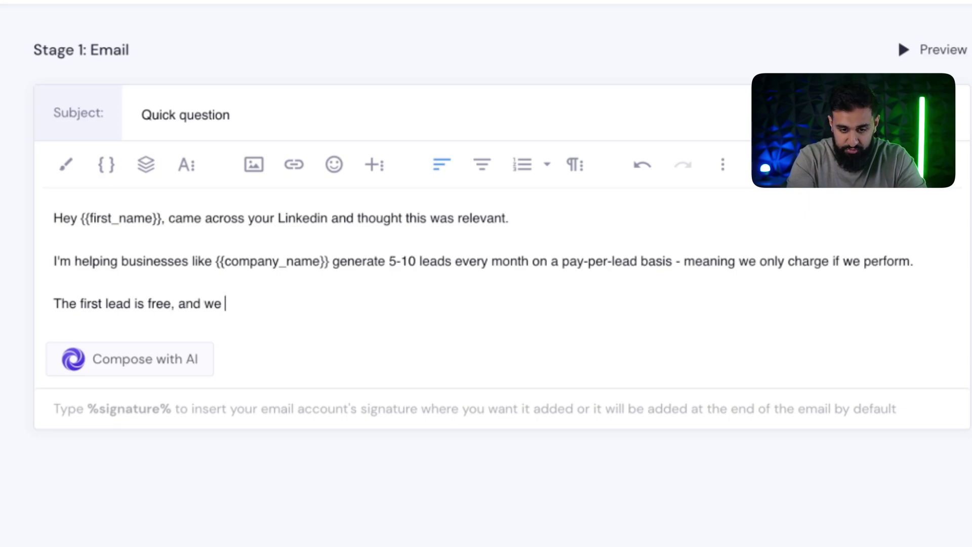
{"action": "type", "text": " guarantee 20 "}
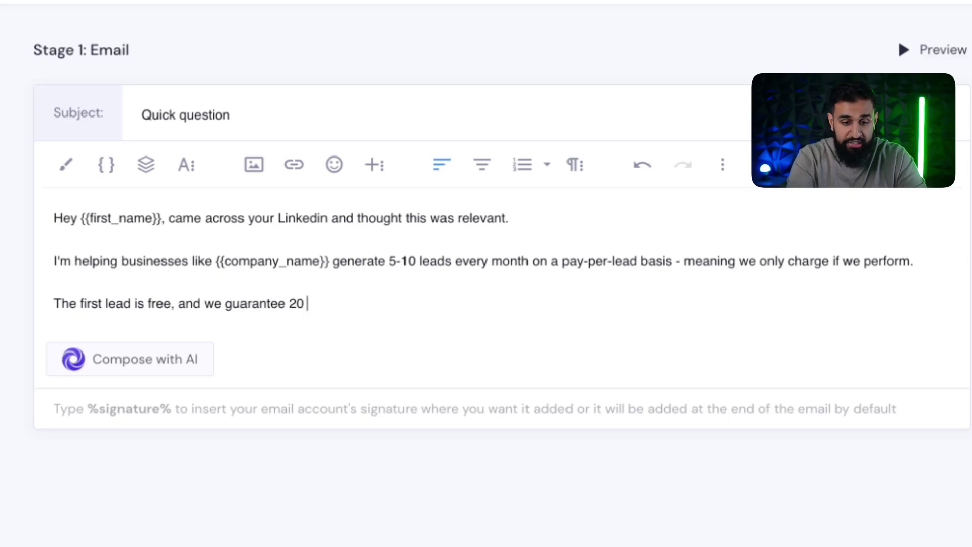
{"action": "type", "text": "leads withi"}
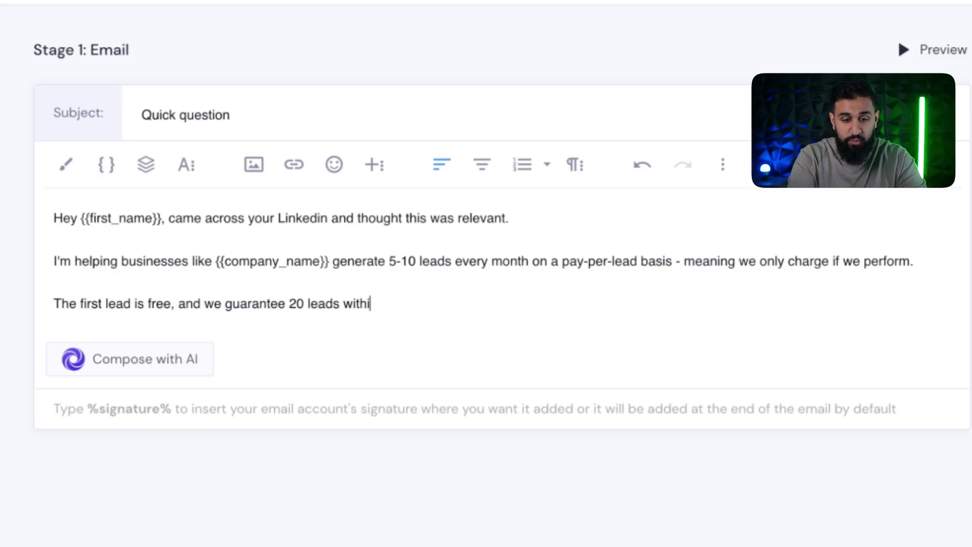
{"action": "type", "text": "n 60 days o"}
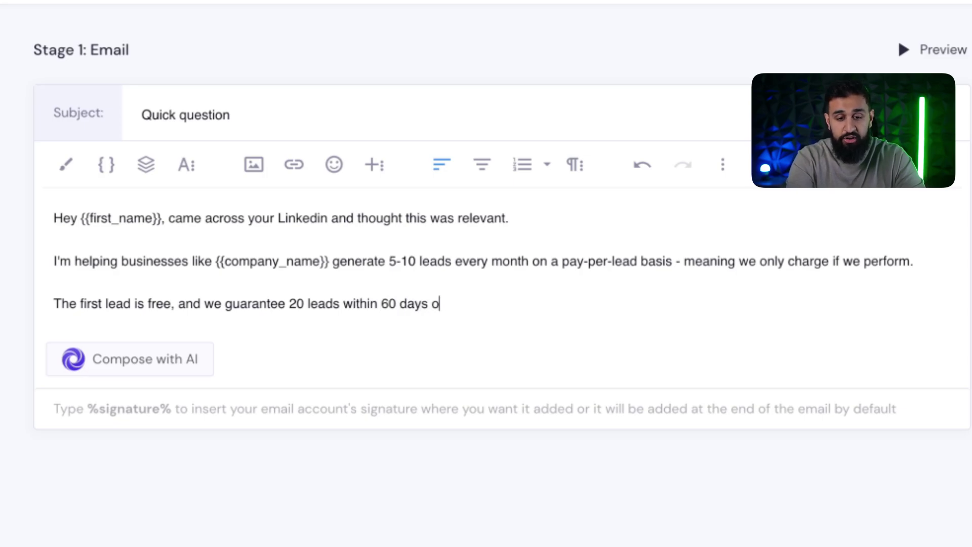
{"action": "type", "text": "r you don't pay."}
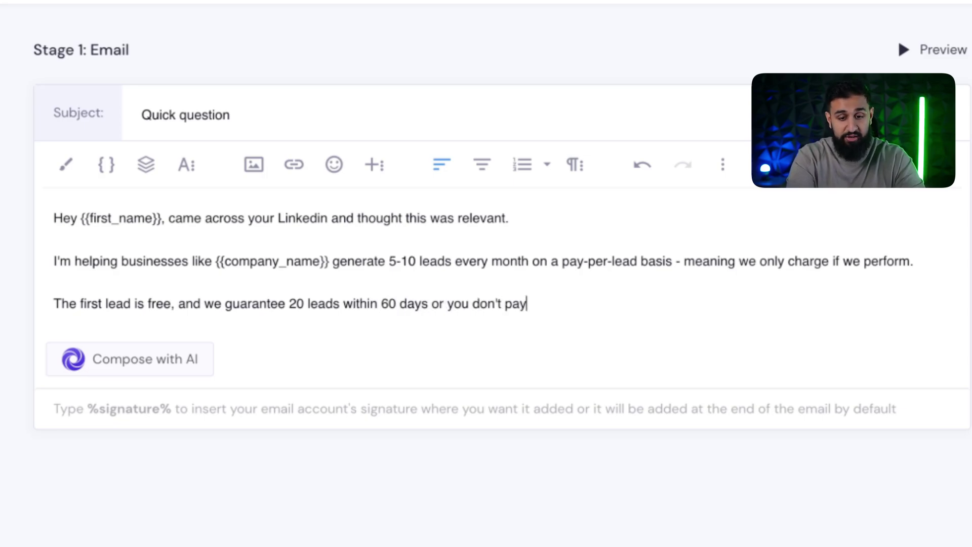
{"action": "key", "text": "Return"}
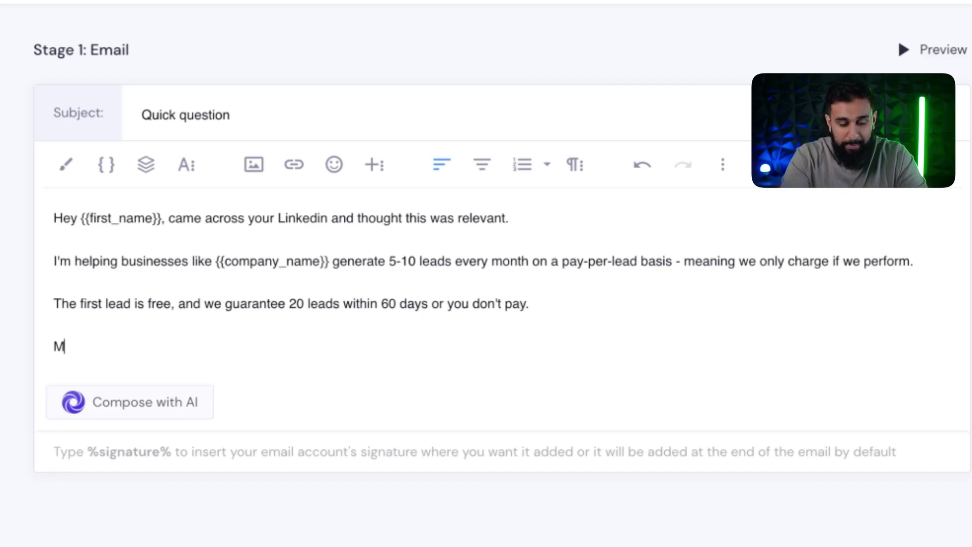
{"action": "key", "text": "ctrl+z"}
{"action": "key", "text": "ctrl+z"}
{"action": "key", "text": "ctrl+z"}
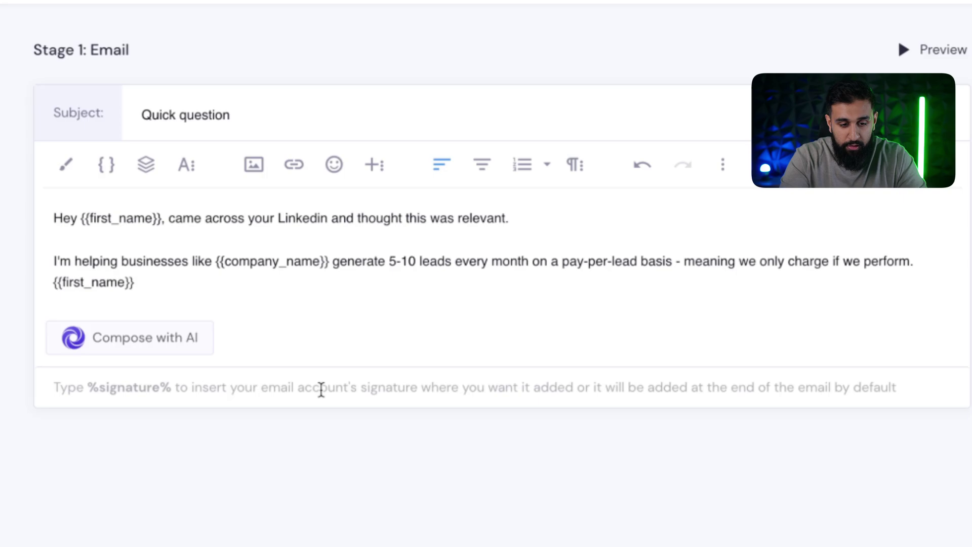
{"action": "key", "text": "ctrl+shift+z"}
{"action": "key", "text": "ctrl+shift+z"}
Step: Close the email with the question 'Open to learning more?'
{"action": "type", "text": "O"}
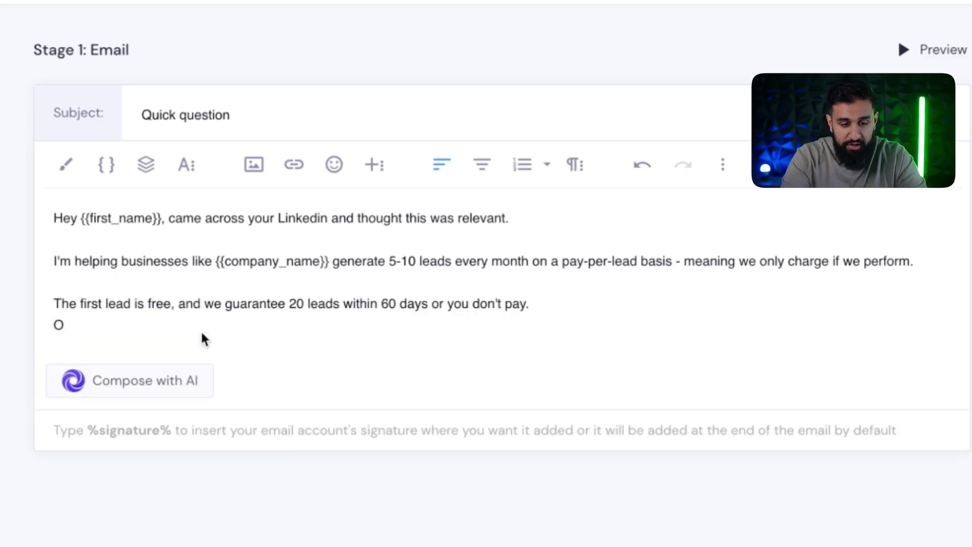
{"action": "key", "text": "BackSpace"}
{"action": "key", "text": "BackSpace"}
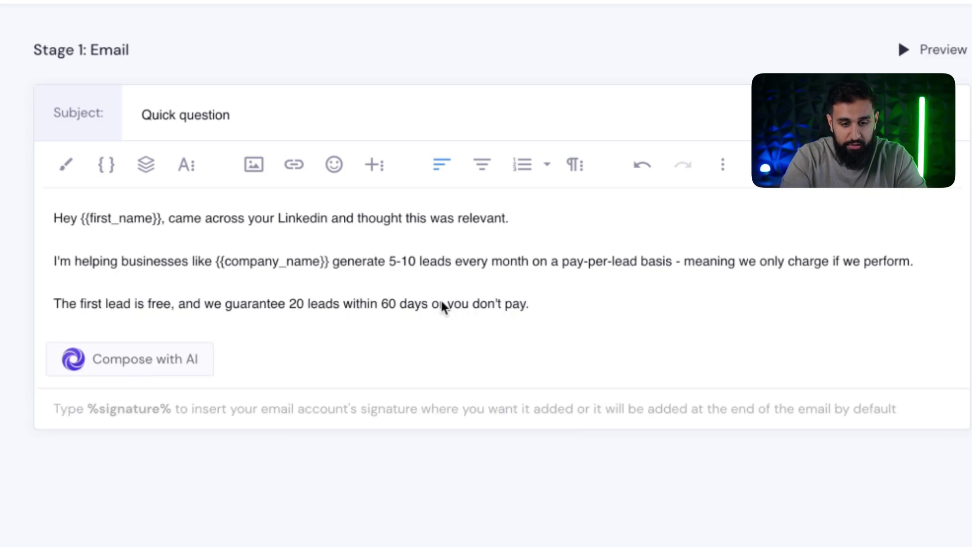
{"action": "key", "text": "Return"}
{"action": "type", "text": "Open to leran"}
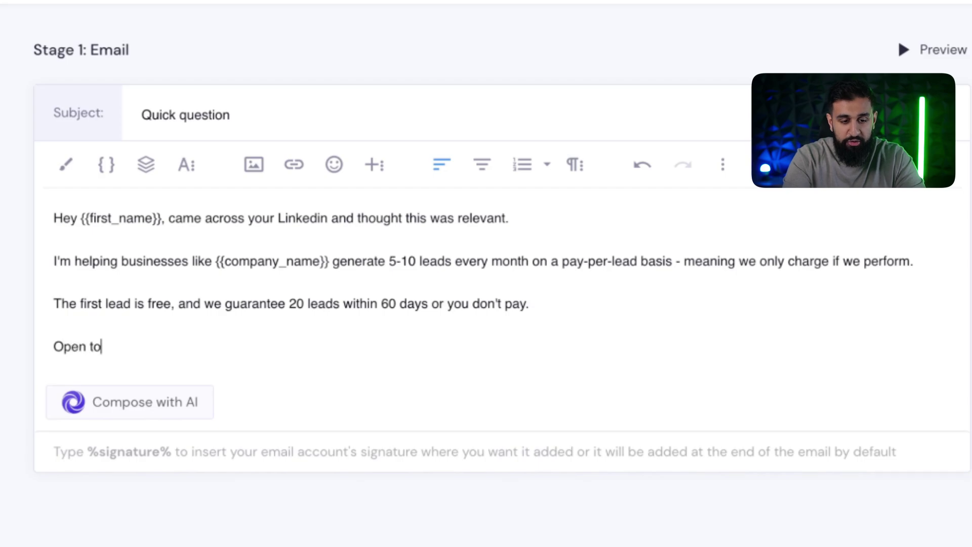
{"action": "key", "text": "BackSpace"}
{"action": "key", "text": "BackSpace"}
{"action": "key", "text": "BackSpace"}
{"action": "type", "text": "arn"}
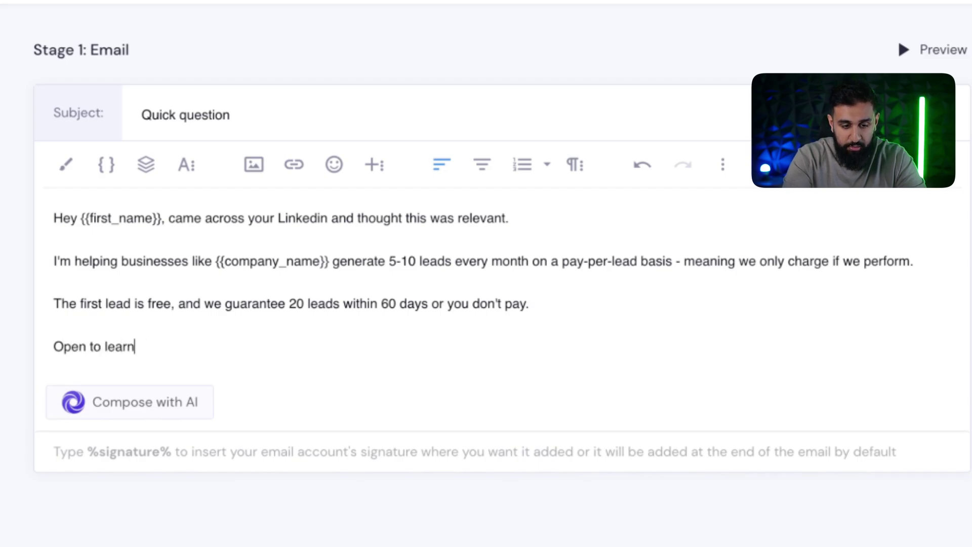
{"action": "type", "text": "ing mor?"}
{"action": "key", "text": "BackSpace"}
{"action": "type", "text": "e?"}
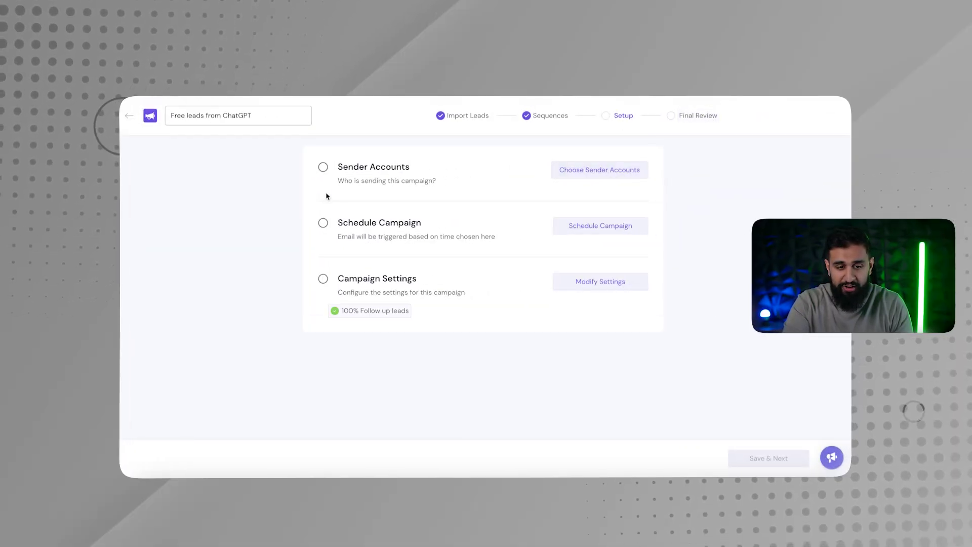
Step: Choose the campaign's sender email accounts and save them
{"action": "left_click", "coordinate": [323, 167]}
{"action": "left_click", "coordinate": [698, 121]}
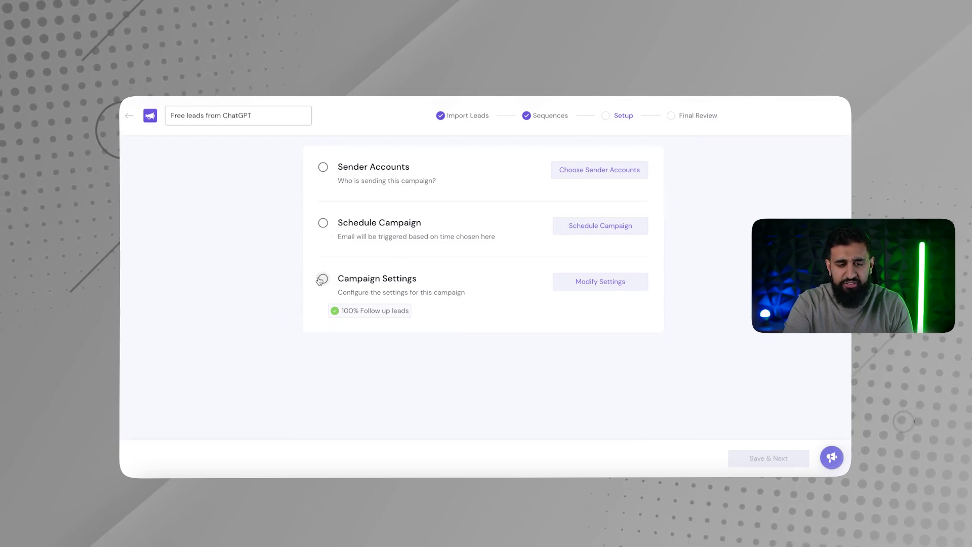
{"action": "left_click", "coordinate": [325, 173]}
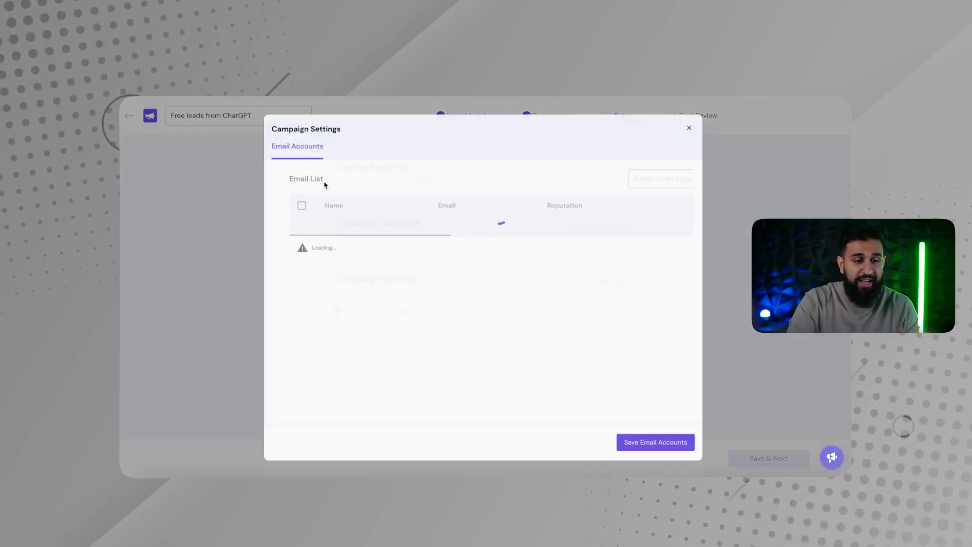
{"action": "left_click", "coordinate": [698, 122]}
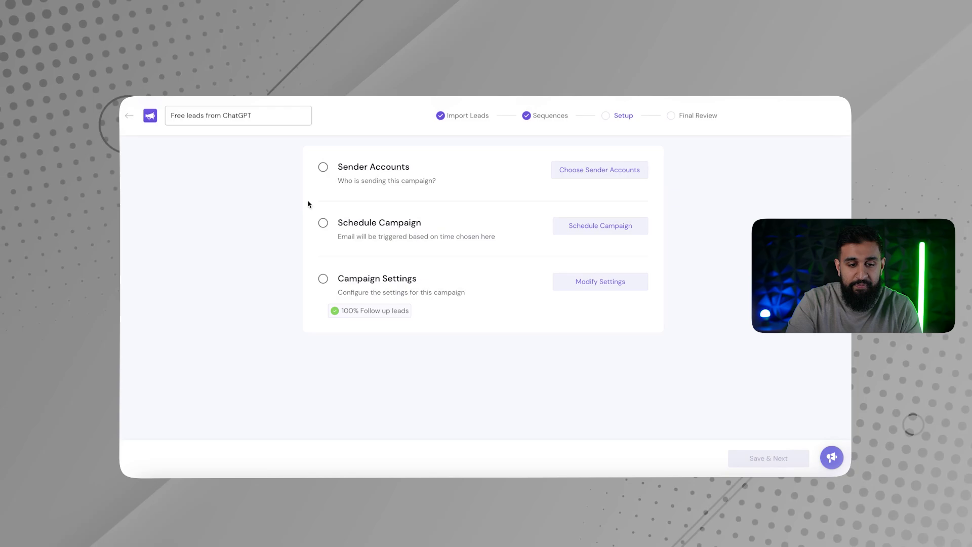
{"action": "left_click", "coordinate": [324, 163]}
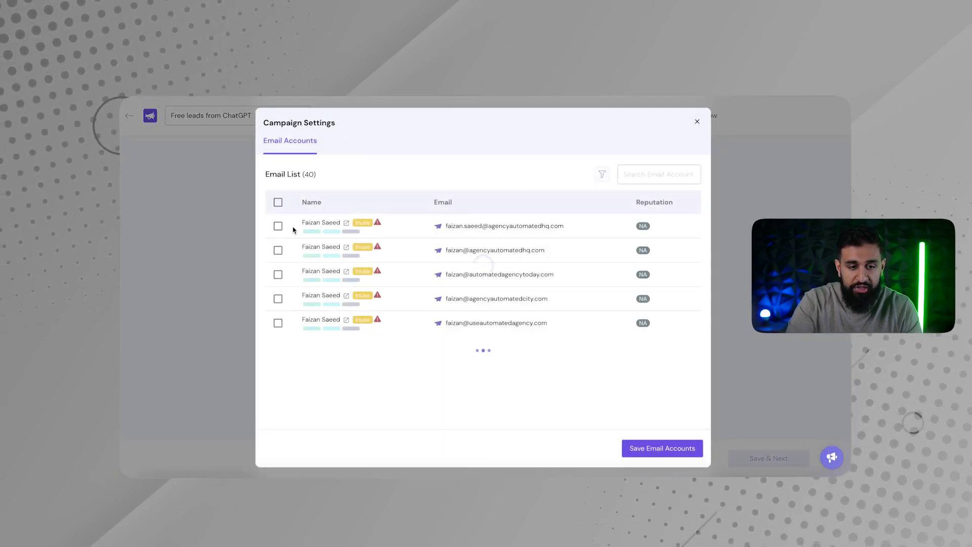
{"action": "mouse_move", "coordinate": [276, 210]}
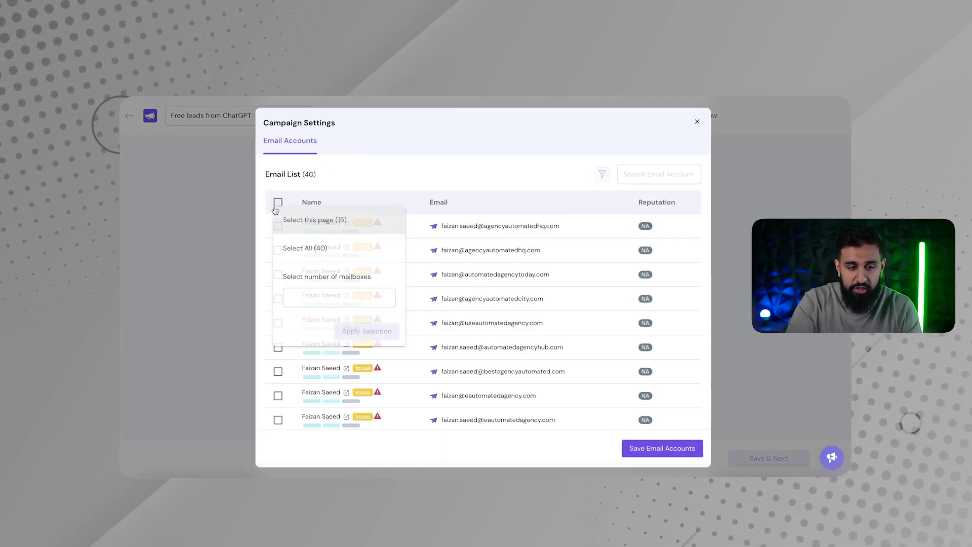
{"action": "left_click", "coordinate": [661, 450]}
Step: Set the campaign schedule's time zone to America/New York and save it
{"action": "left_click", "coordinate": [322, 222]}
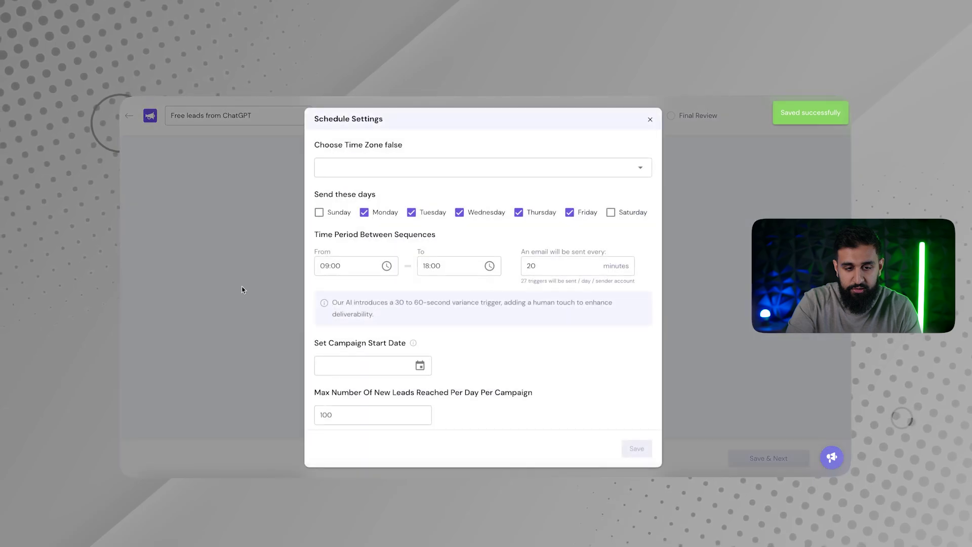
{"action": "left_click", "coordinate": [387, 167]}
{"action": "type", "text": "ea"}
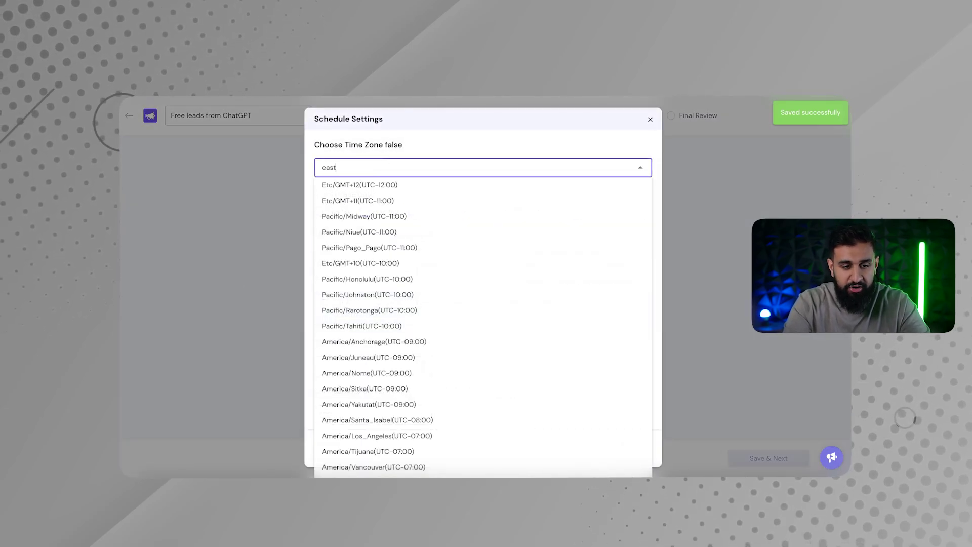
{"action": "type", "text": "st"}
{"action": "key", "text": "BackSpace"}
{"action": "type", "text": "m"}
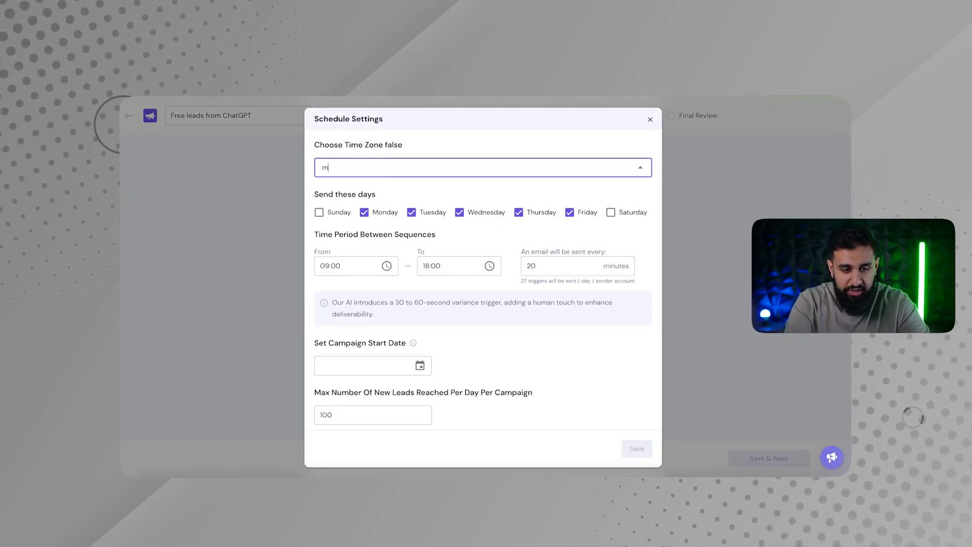
{"action": "key", "text": "Return"}
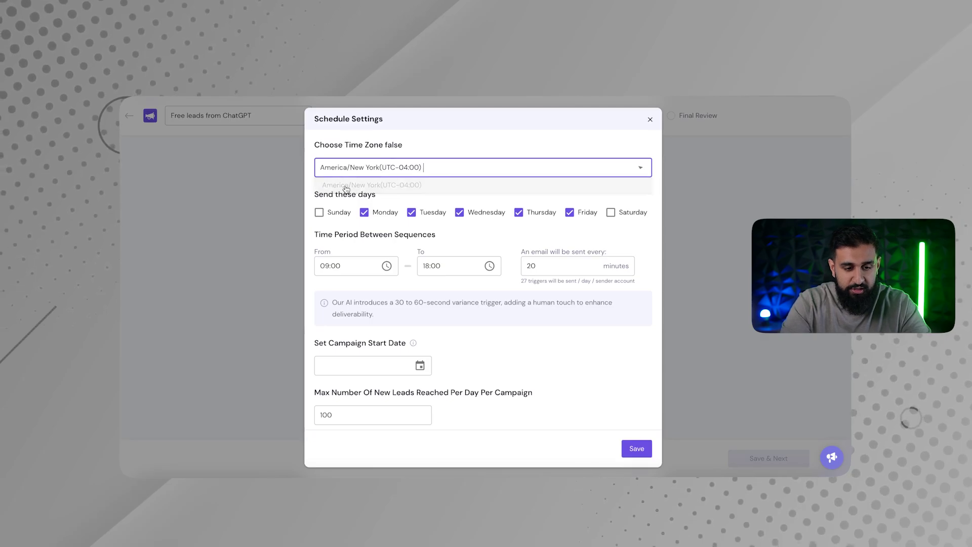
{"action": "left_click", "coordinate": [642, 449]}
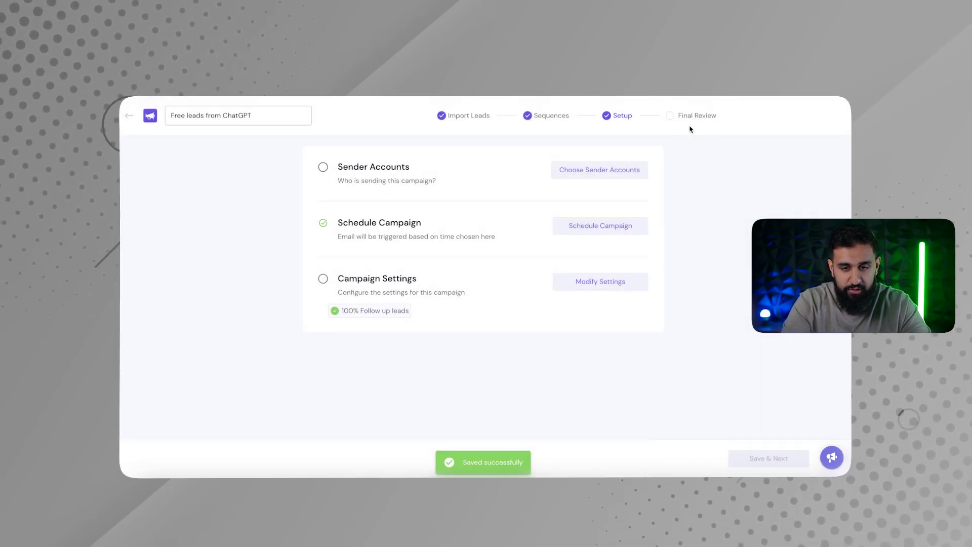
{"action": "left_click", "coordinate": [694, 112]}
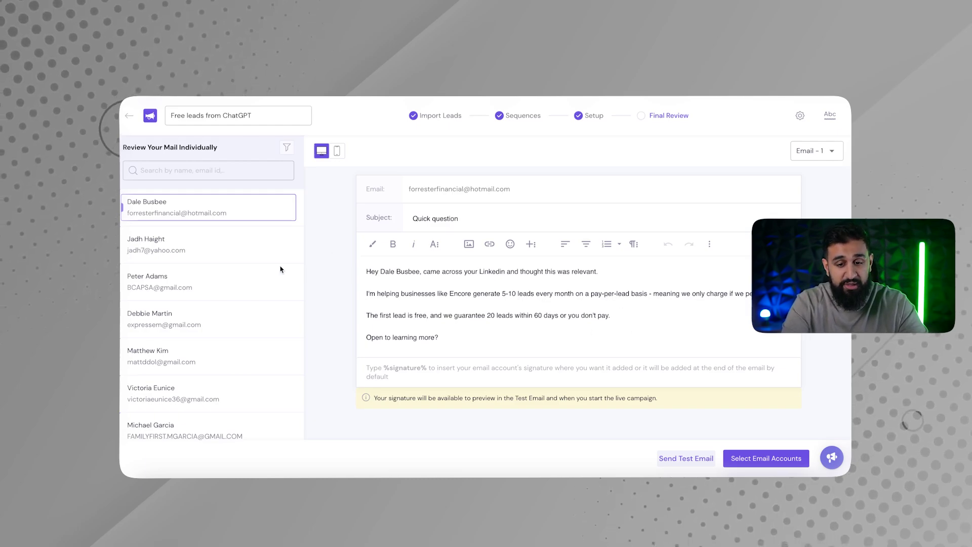
Step: Cut the surnames from the third and first leads' 'Hey' greetings, leaving first names
{"action": "left_click", "coordinate": [190, 285]}
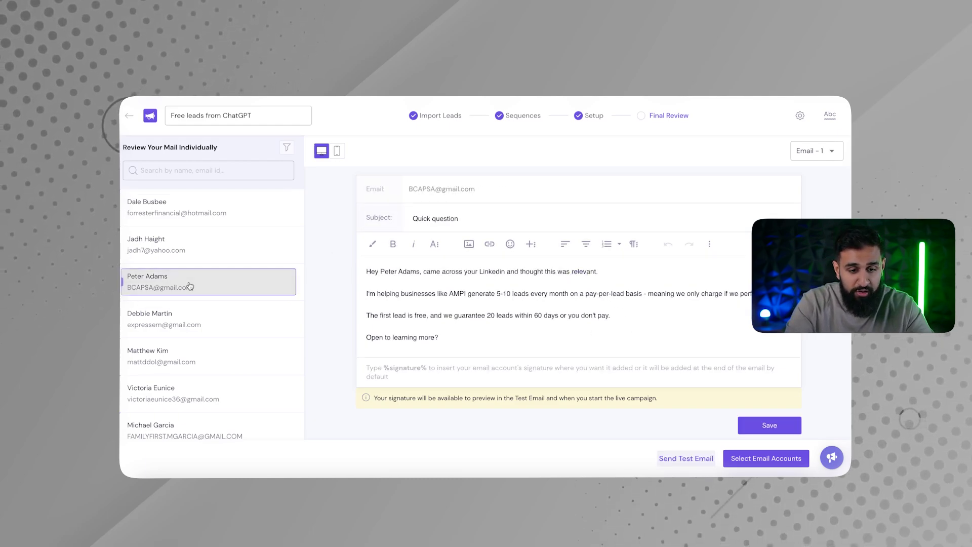
{"action": "double_click", "coordinate": [405, 274]}
{"action": "key", "text": "BackSpace"}
{"action": "key", "text": "BackSpace"}
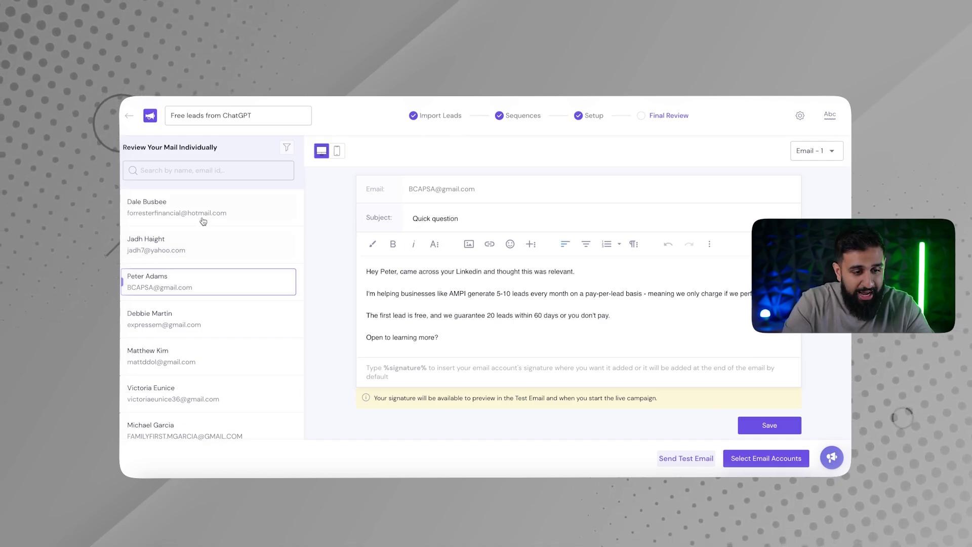
{"action": "left_click", "coordinate": [202, 218]}
{"action": "double_click", "coordinate": [401, 274]}
{"action": "key", "text": "BackSpace"}
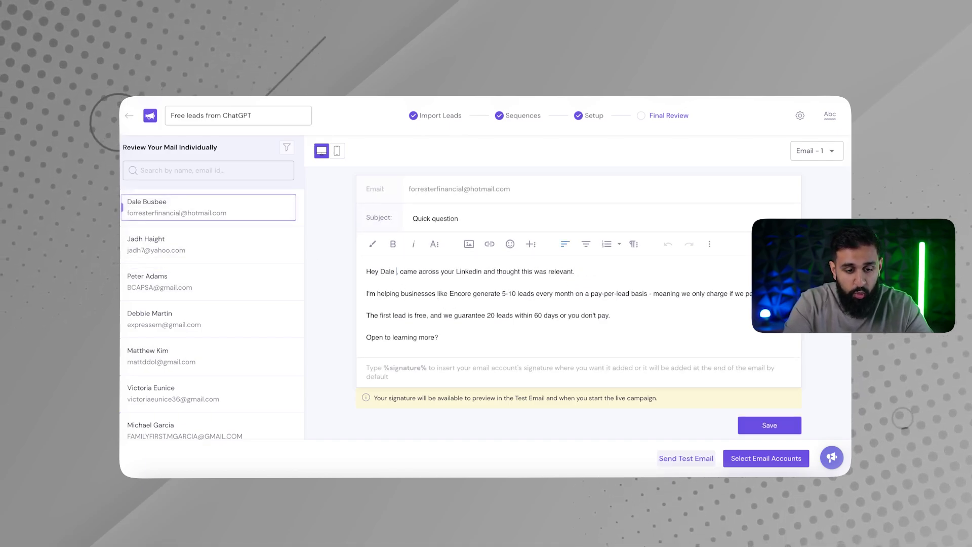
{"action": "key", "text": "BackSpace"}
Step: Remove the surnames from the second, fifth and sixth leads' greetings as well
{"action": "left_click", "coordinate": [212, 247]}
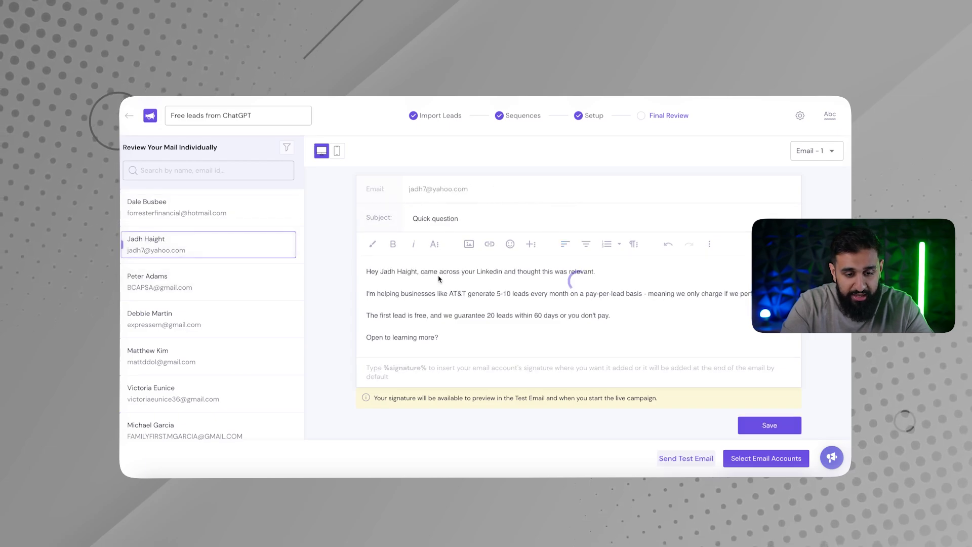
{"action": "double_click", "coordinate": [411, 273]}
{"action": "key", "text": "BackSpace"}
{"action": "key", "text": "BackSpace"}
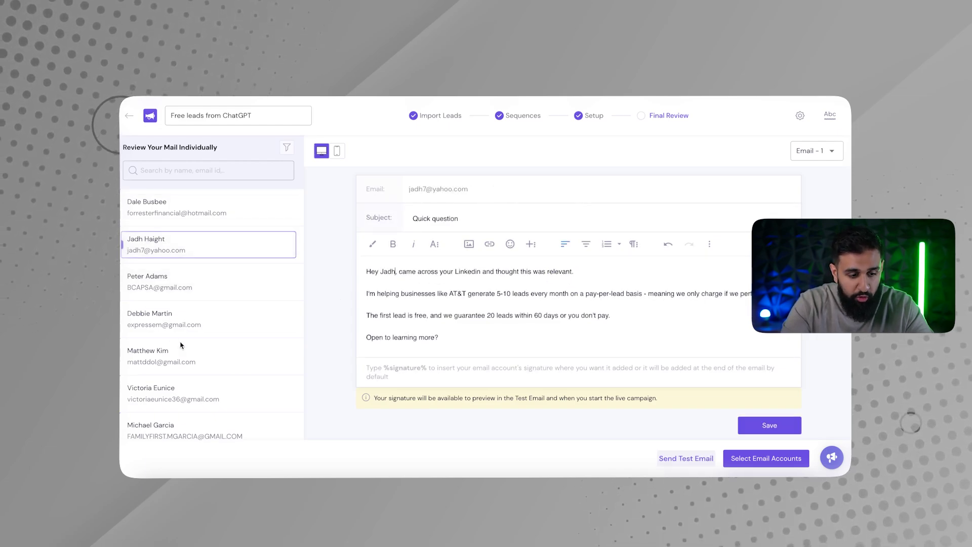
{"action": "left_click", "coordinate": [181, 344]}
{"action": "key", "text": "BackSpace"}
{"action": "key", "text": "BackSpace"}
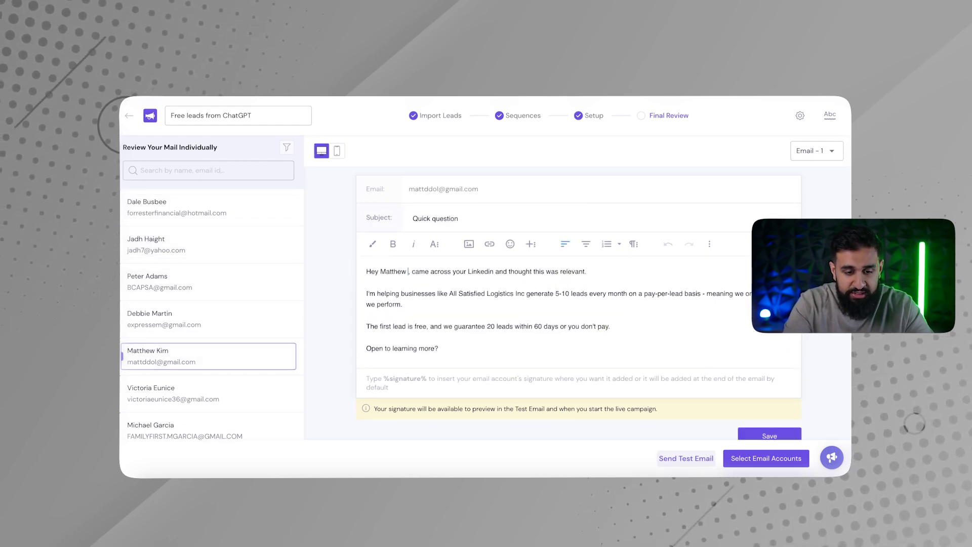
{"action": "left_click", "coordinate": [172, 394]}
{"action": "double_click", "coordinate": [414, 272]}
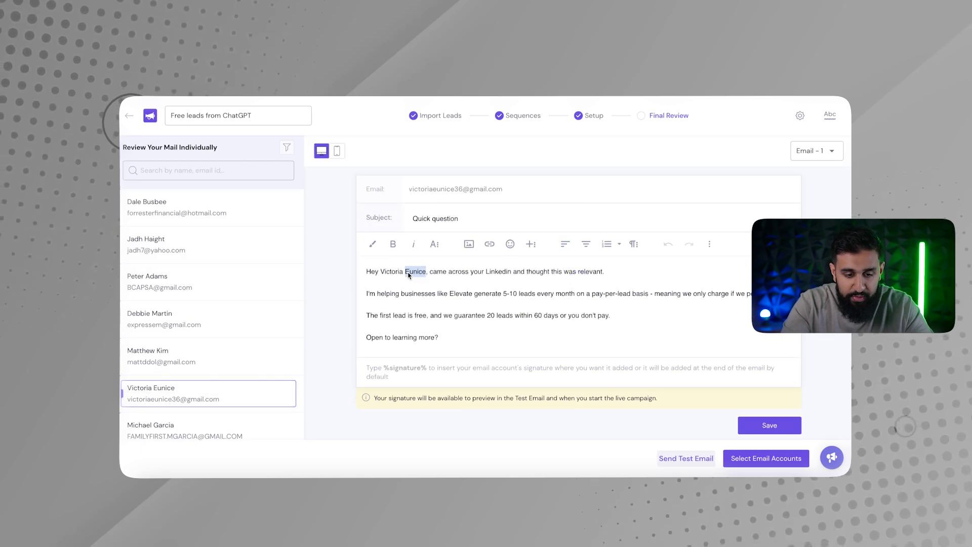
{"action": "key", "text": "BackSpace"}
{"action": "key", "text": "BackSpace"}
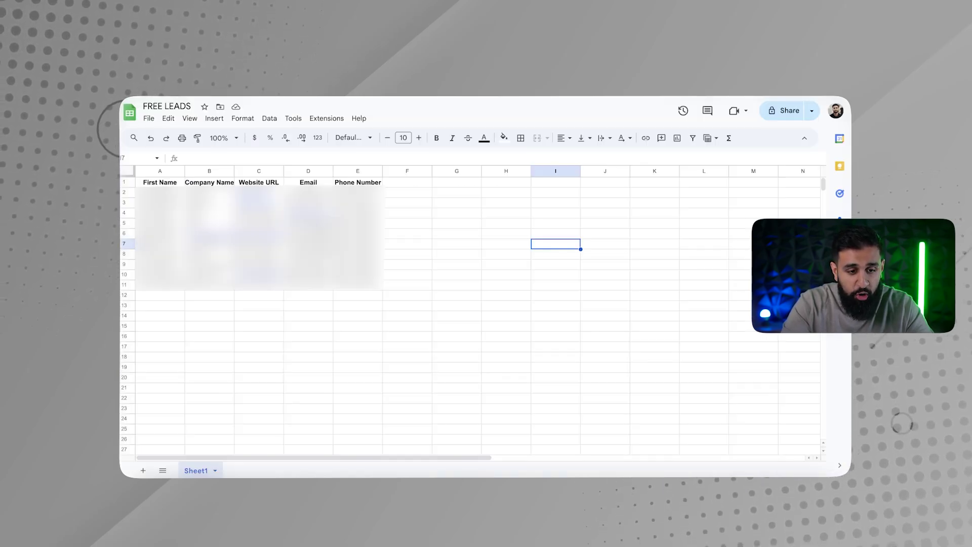
{"action": "left_click", "coordinate": [163, 172]}
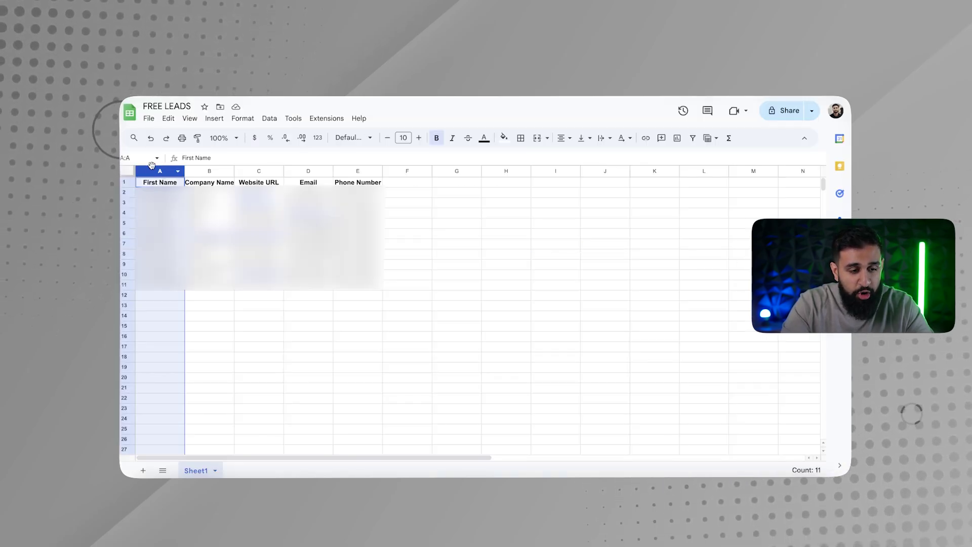
{"action": "left_click", "coordinate": [160, 192]}
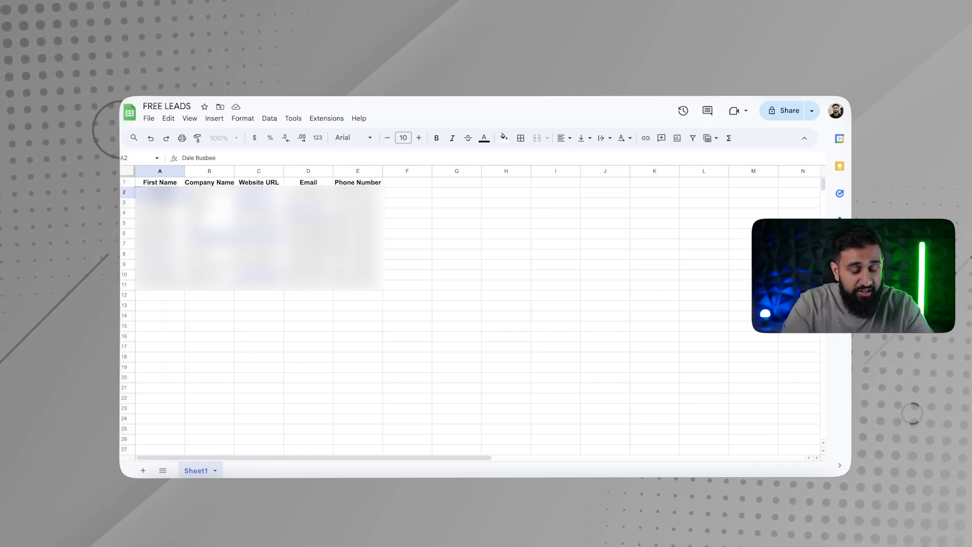
{"action": "left_click", "coordinate": [160, 202]}
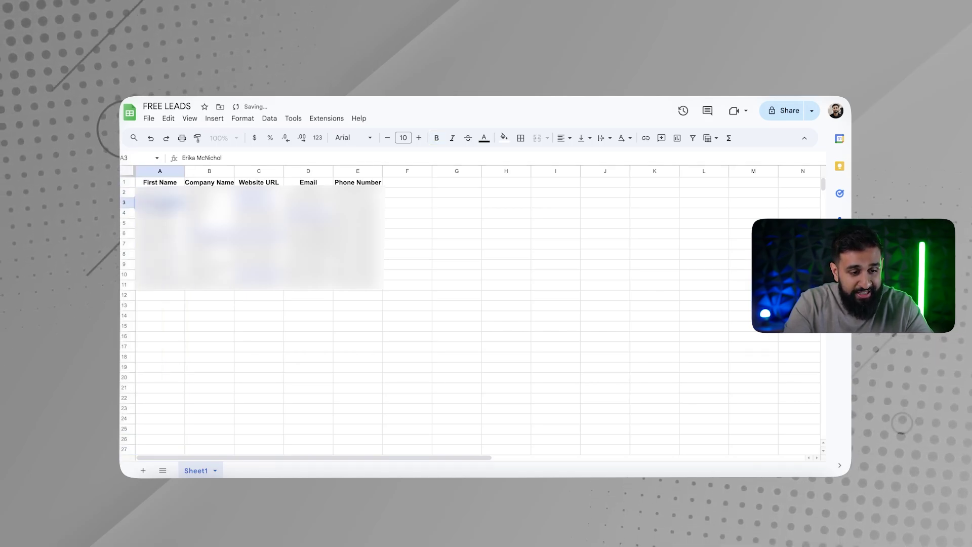
{"action": "left_click", "coordinate": [160, 223]}
{"action": "left_click", "coordinate": [160, 223]}
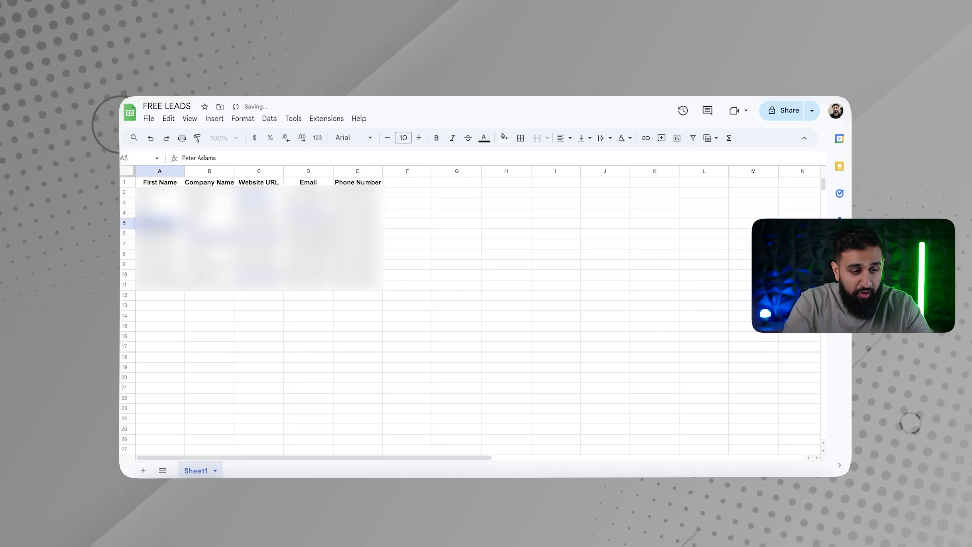
{"action": "left_click", "coordinate": [160, 233]}
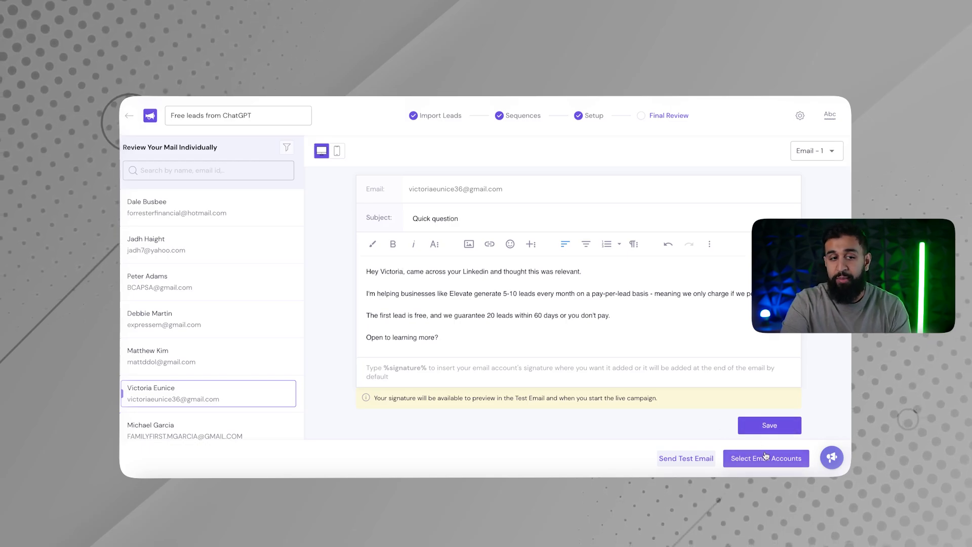
Step: Leave the review and return via Master Inbox to the list of all 7 email campaigns
{"action": "left_click", "coordinate": [126, 122]}
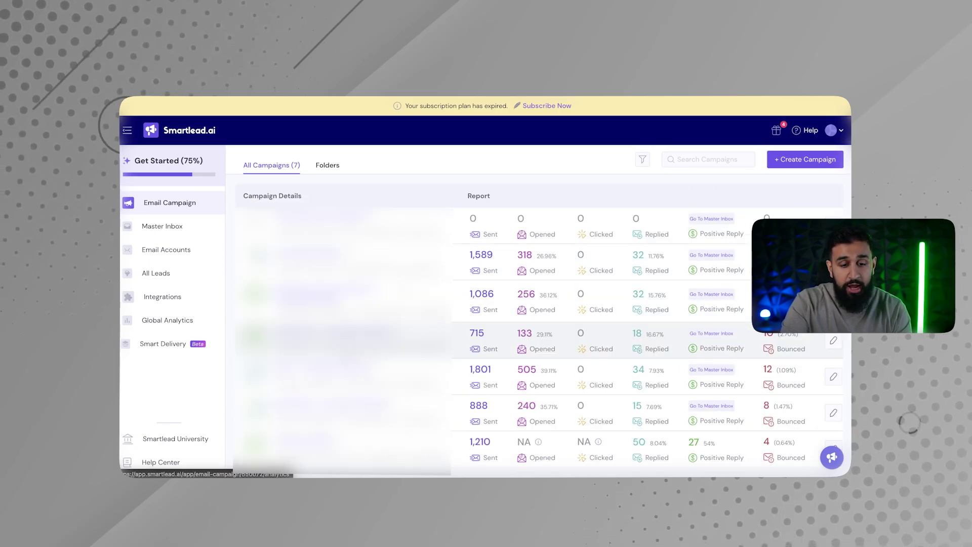
{"action": "left_click", "coordinate": [167, 226]}
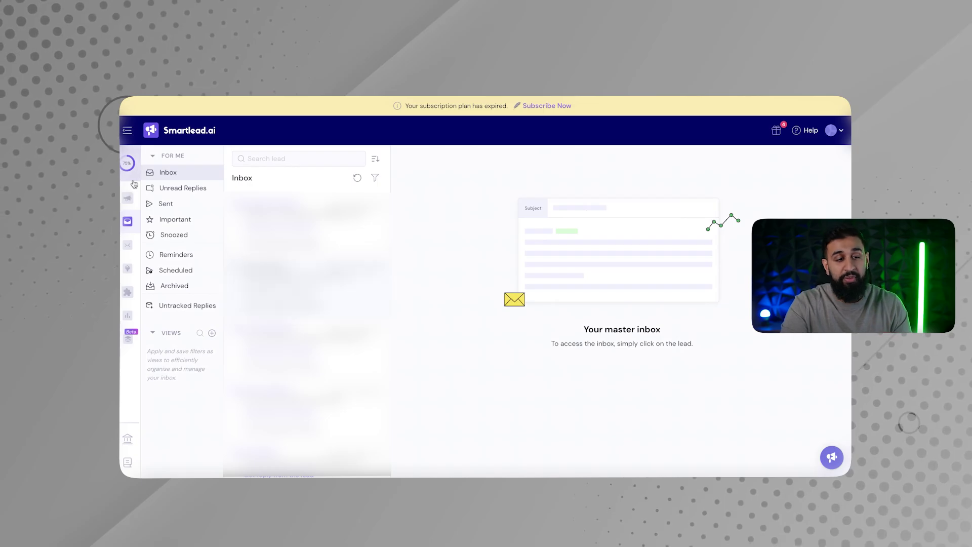
{"action": "left_click", "coordinate": [128, 199]}
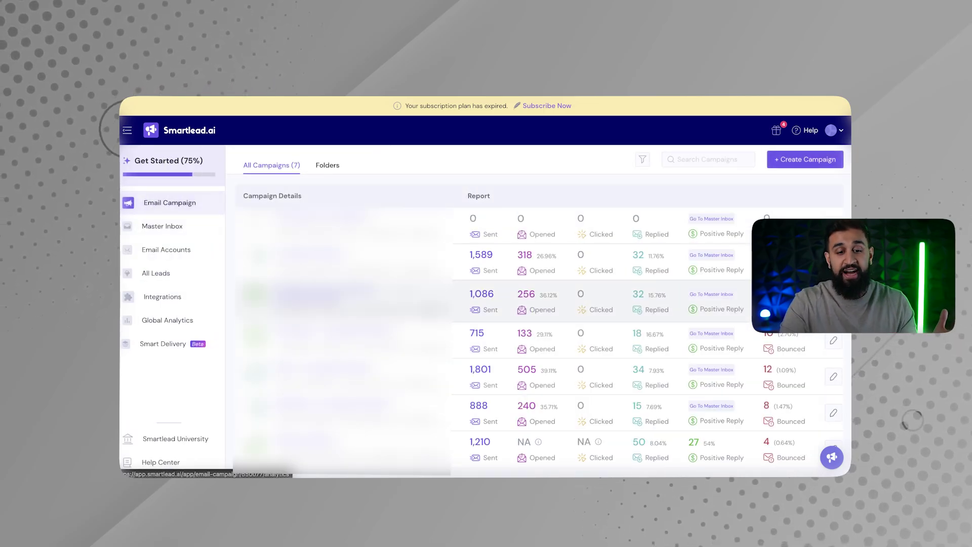